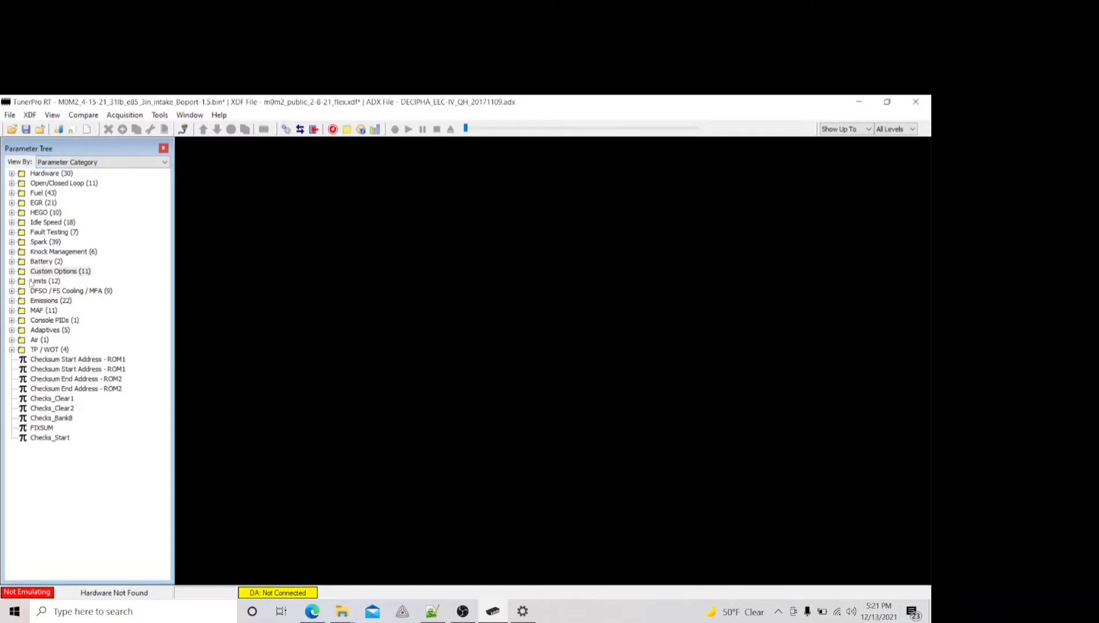
Open the False VID information patch and the False VID display table from Custom Options, placing the table below the patch window
click(11, 271)
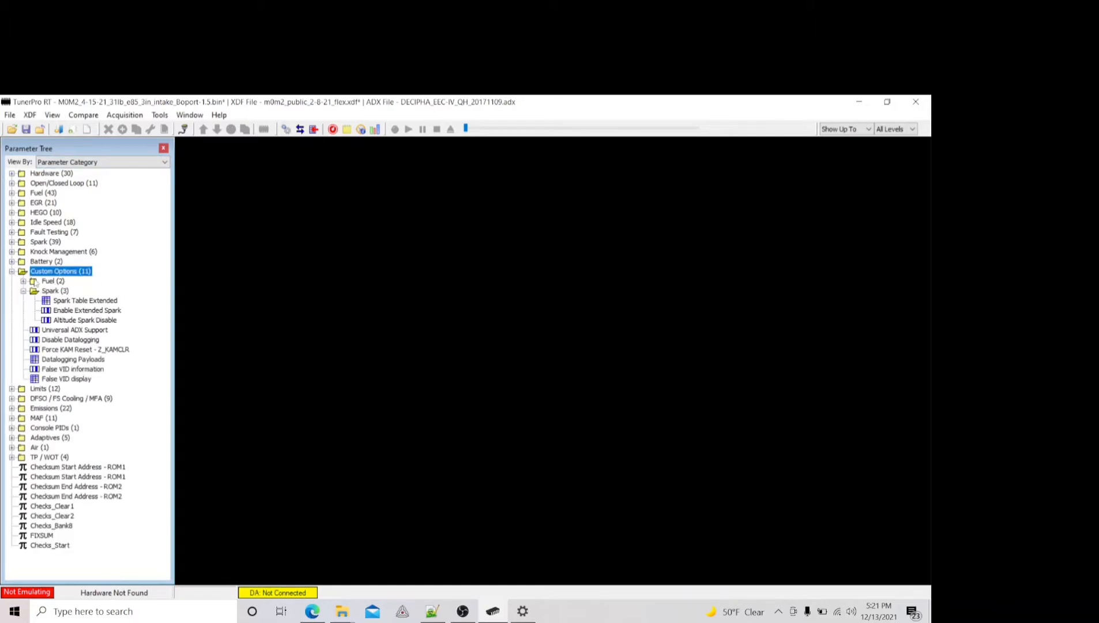
click(96, 370)
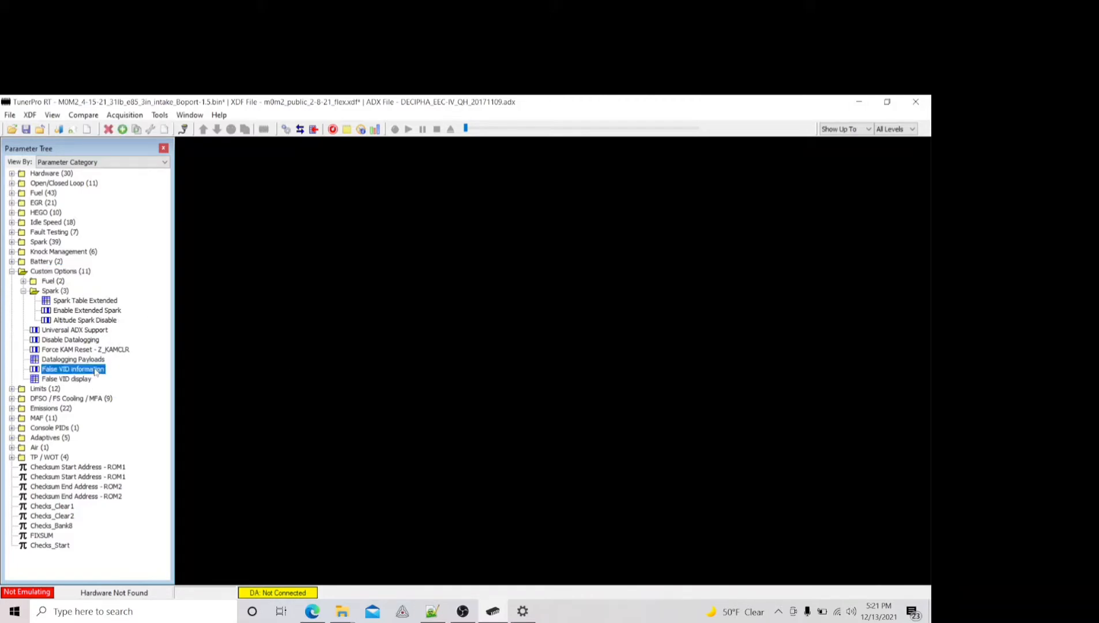
double_click(95, 370)
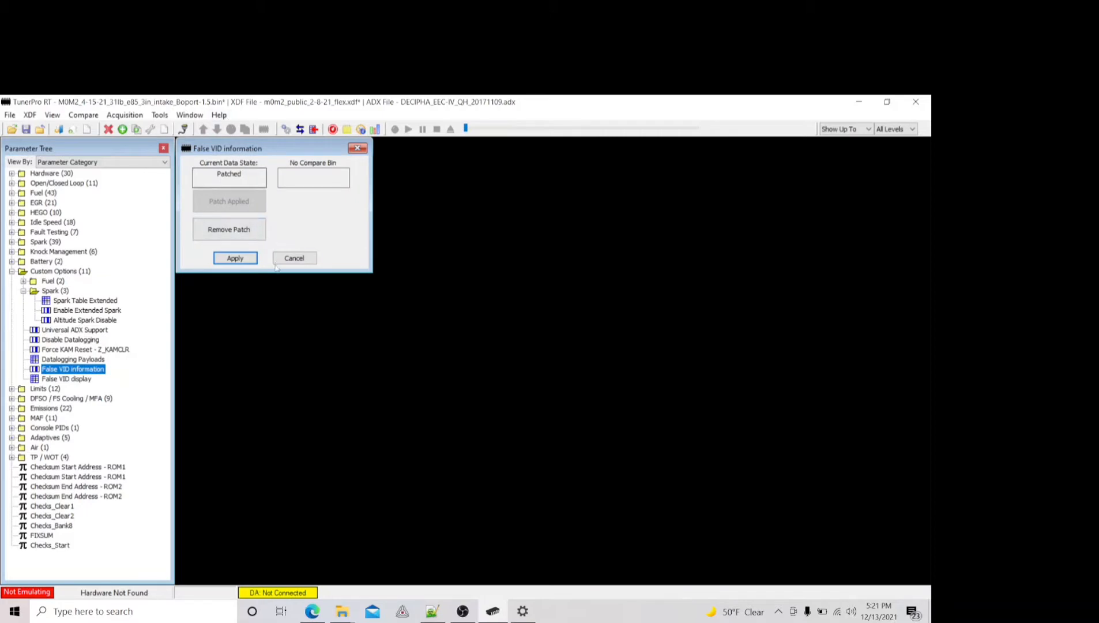
double_click(70, 379)
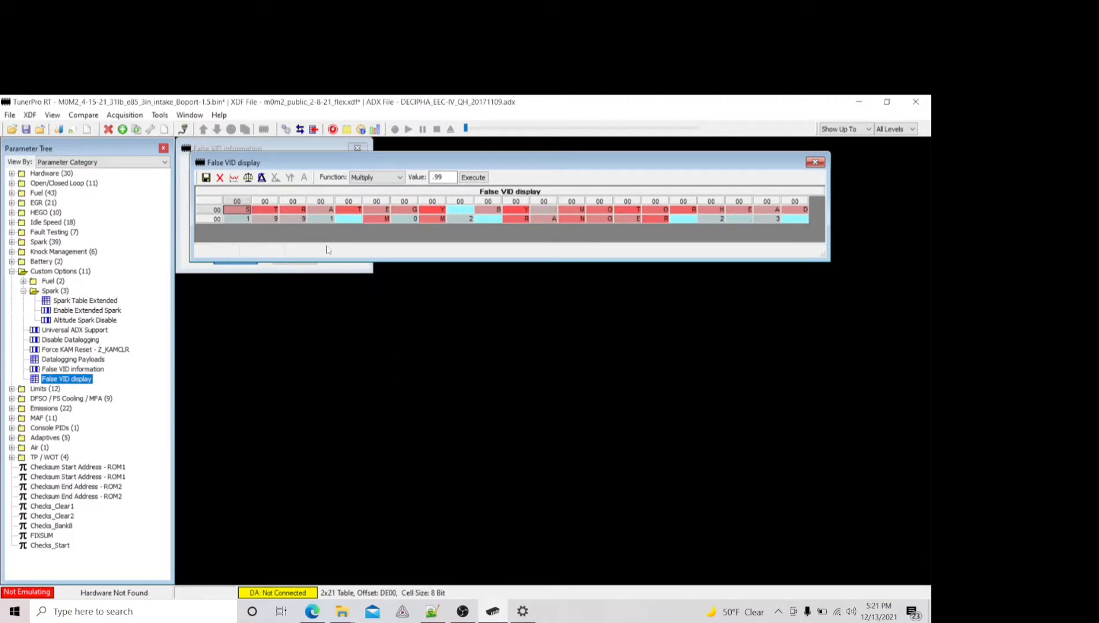
drag(286, 163, 278, 286)
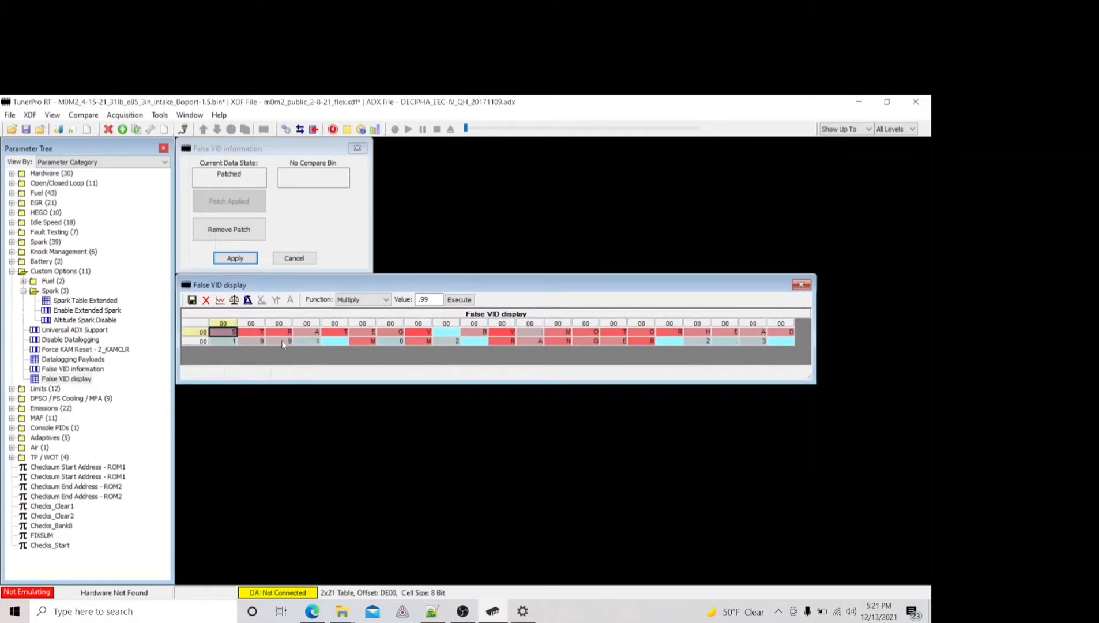
Show the False VID display table as raw hex, inspect its second-row bytes, and return it to calculated values
click(251, 331)
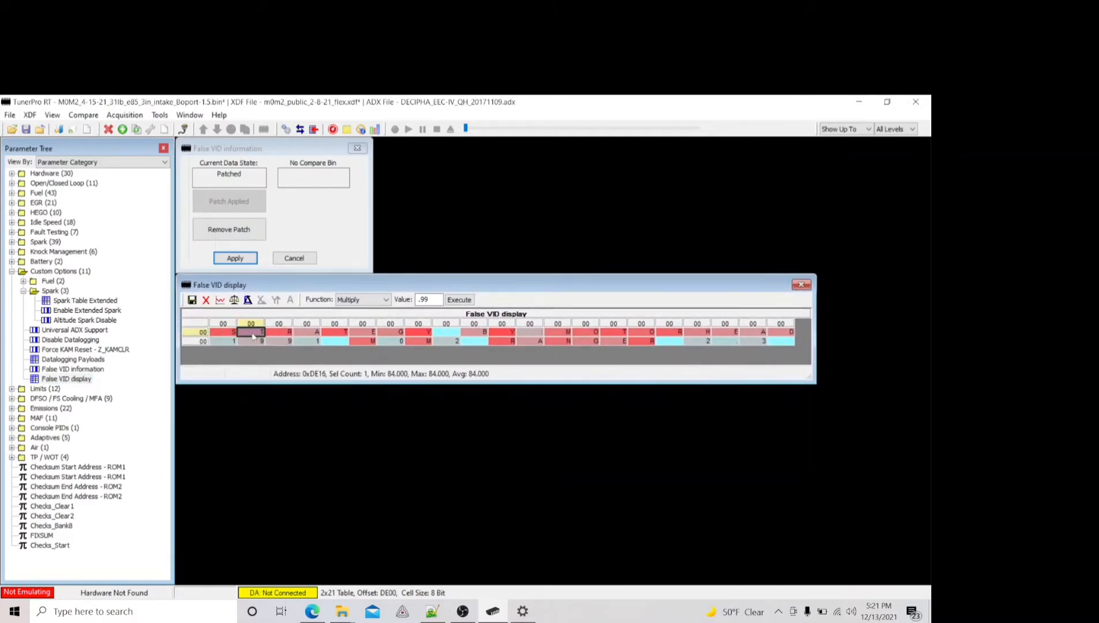
right_click(410, 340)
click(430, 344)
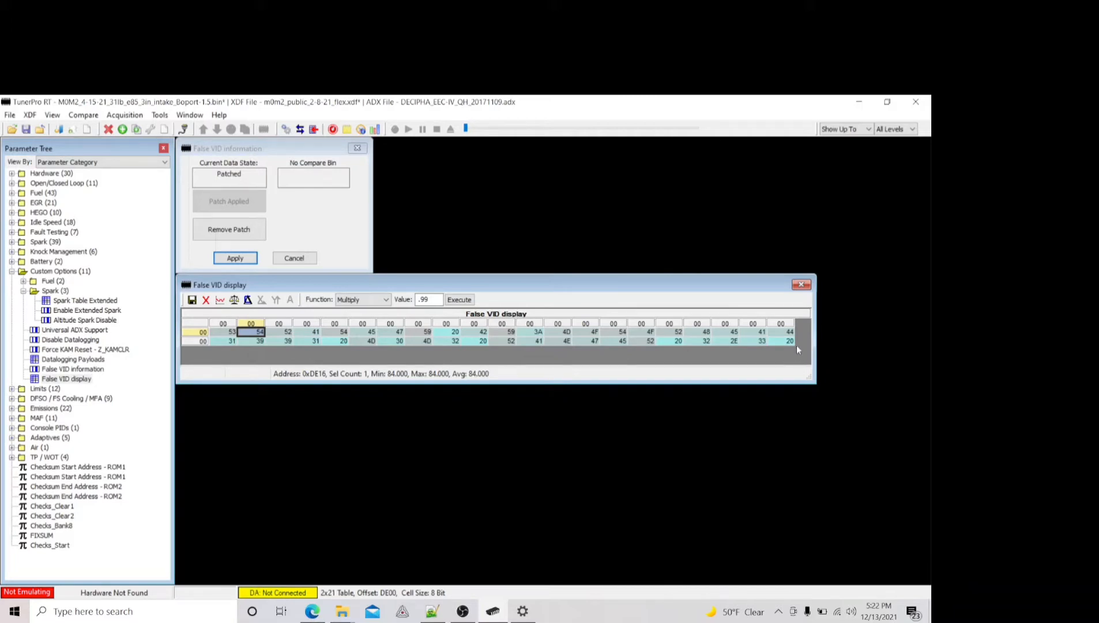
click(459, 341)
click(476, 343)
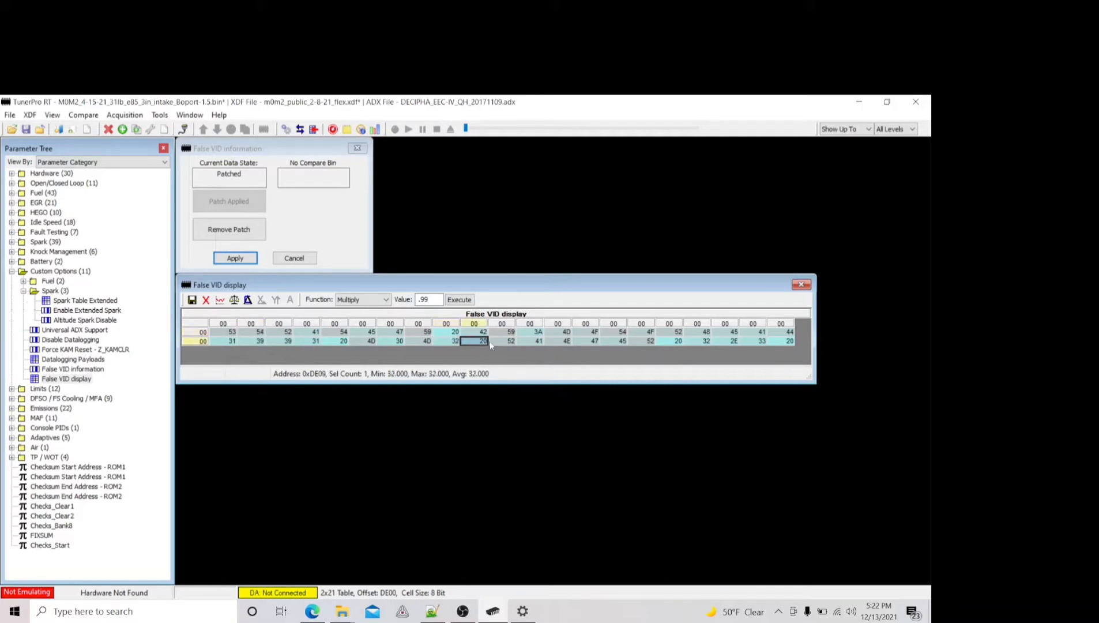
click(591, 341)
click(653, 341)
click(718, 344)
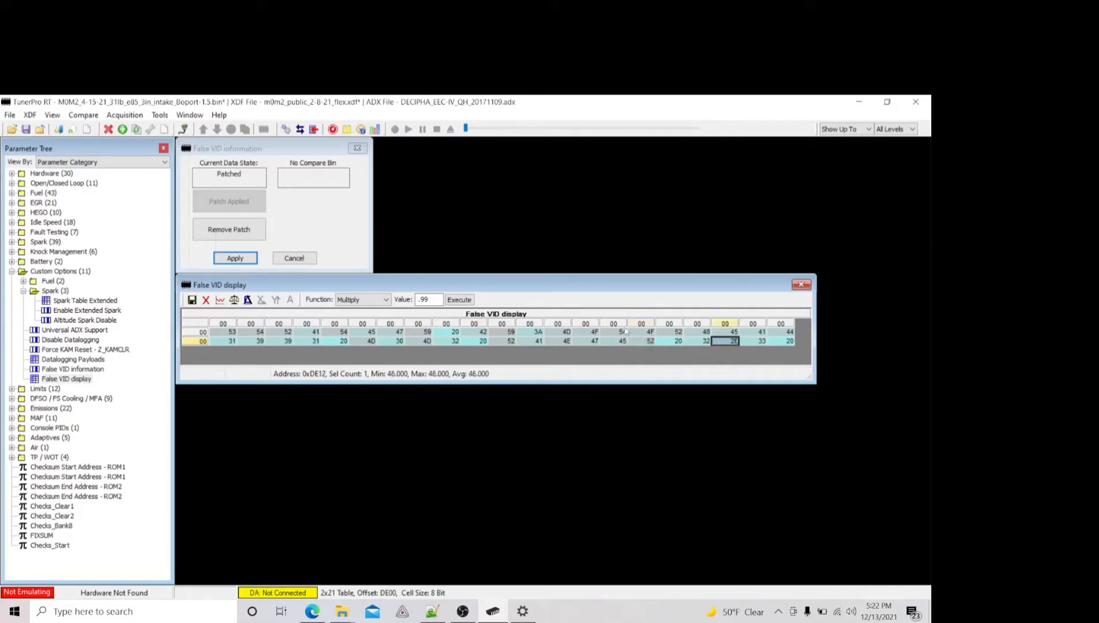
right_click(614, 328)
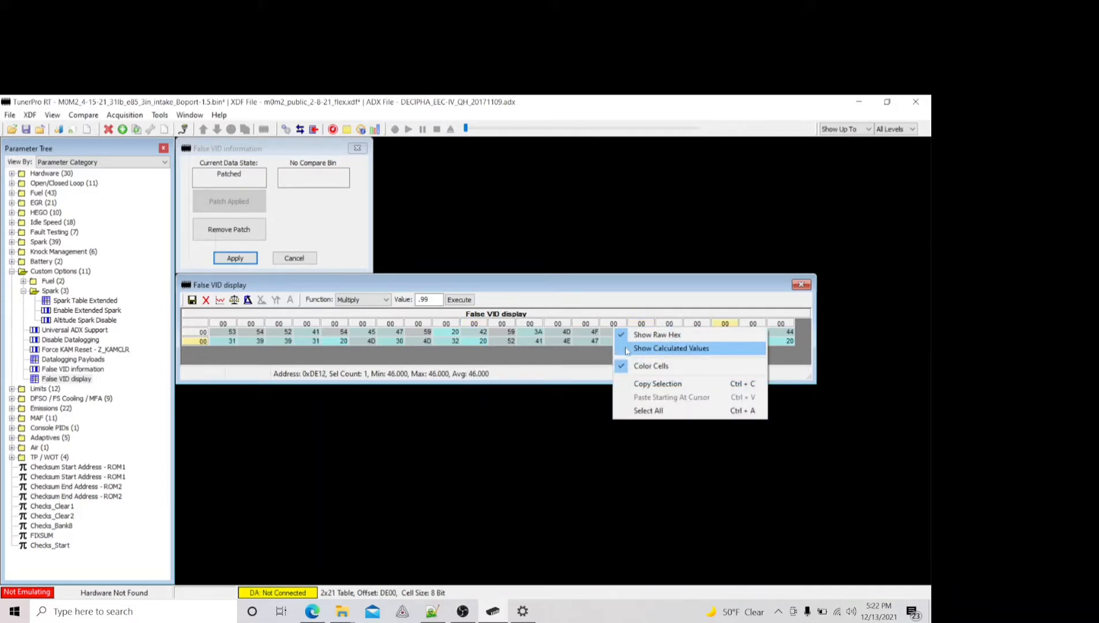
click(625, 347)
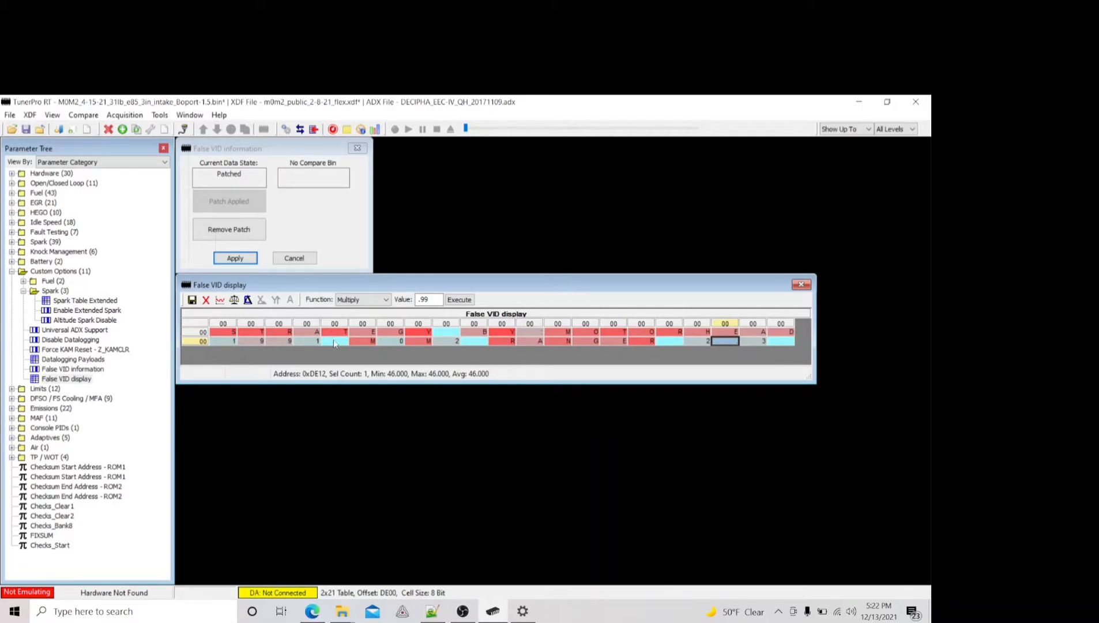
Open the Strategy name patch entry from the False VID information parameter's XDF info
right_click(69, 369)
click(90, 376)
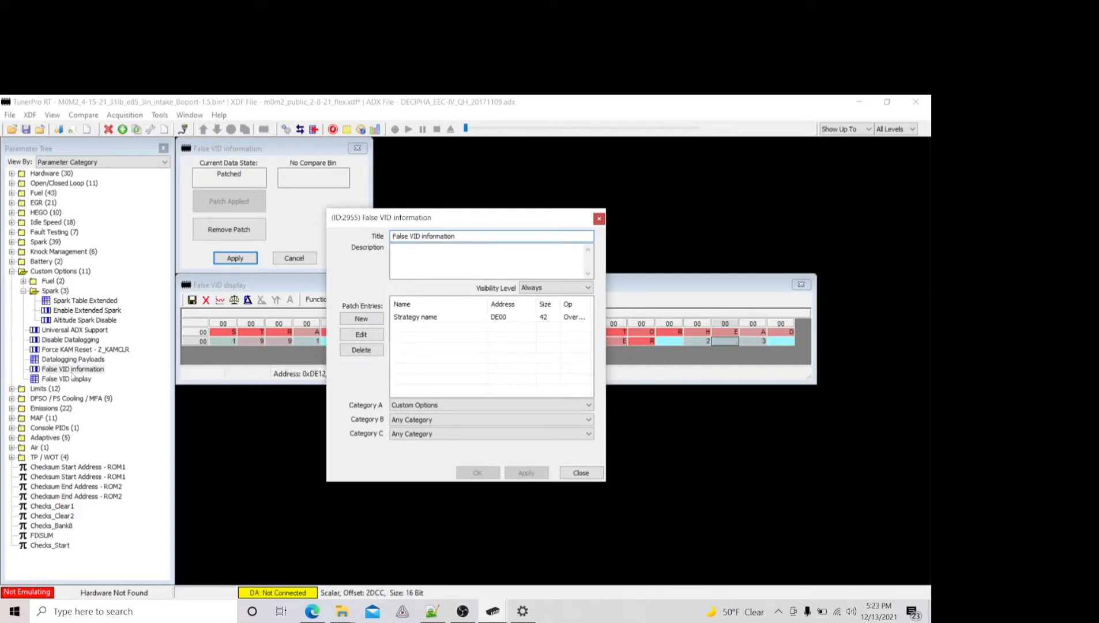
click(416, 318)
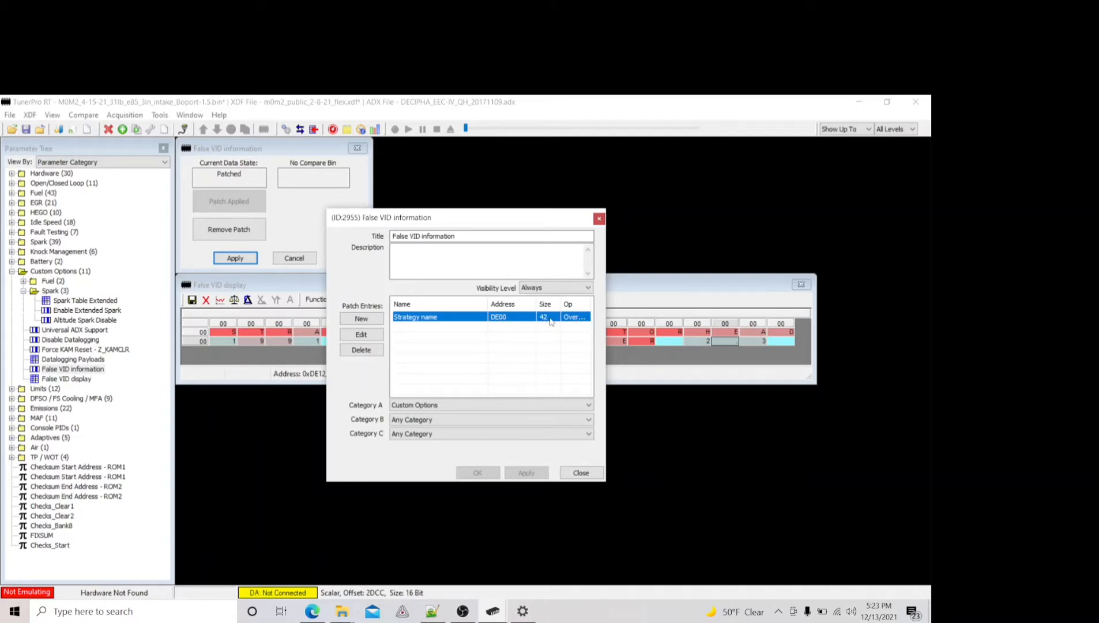
click(361, 335)
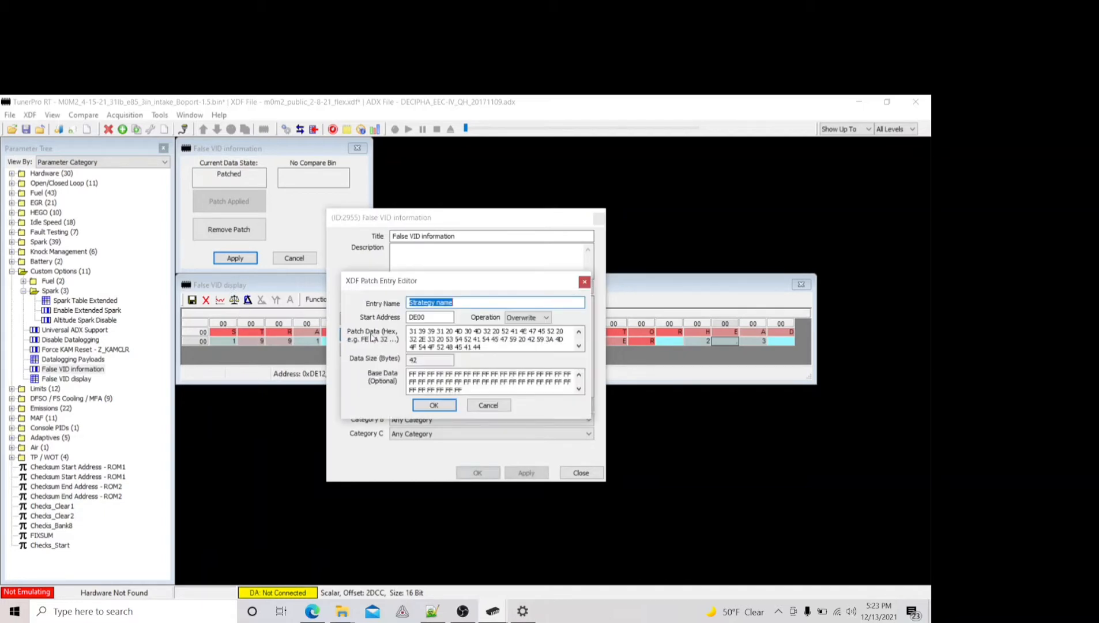
Examine the Strategy name entry's data size and full patch data, moving the entry editor clear of the parameter window
double_click(424, 360)
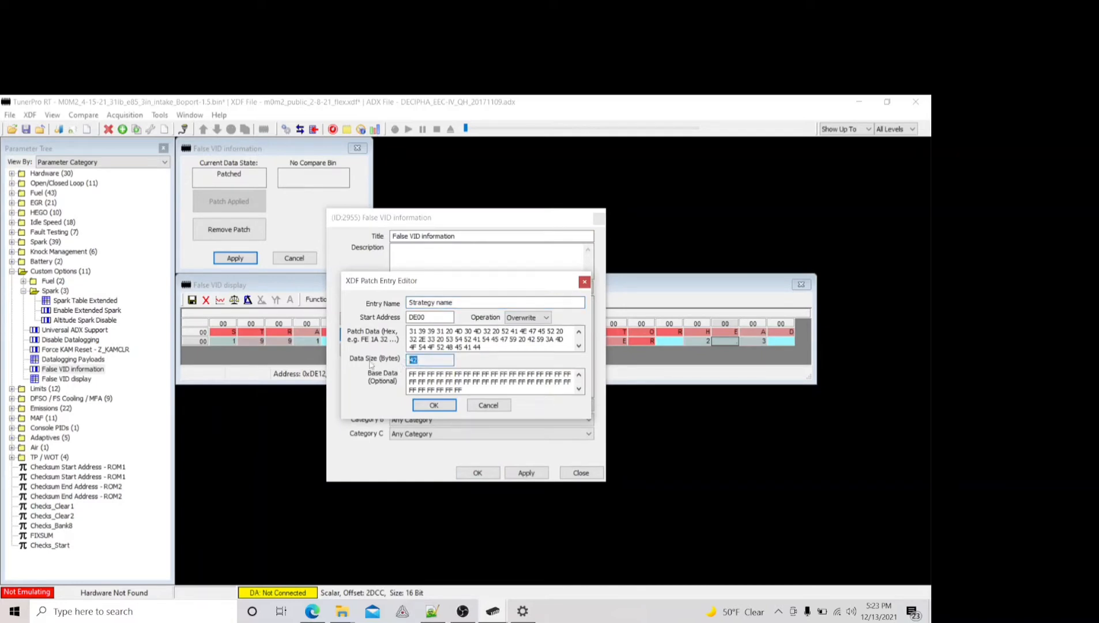
click(428, 359)
click(482, 348)
scroll(482, 347, down, 1)
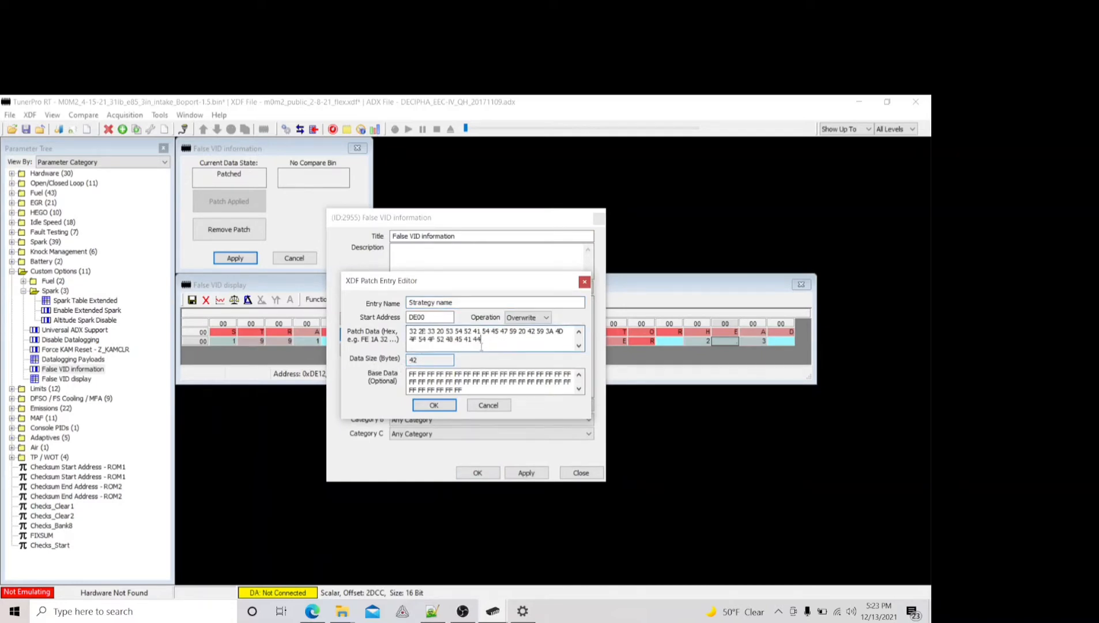
click(498, 218)
drag(484, 281, 460, 139)
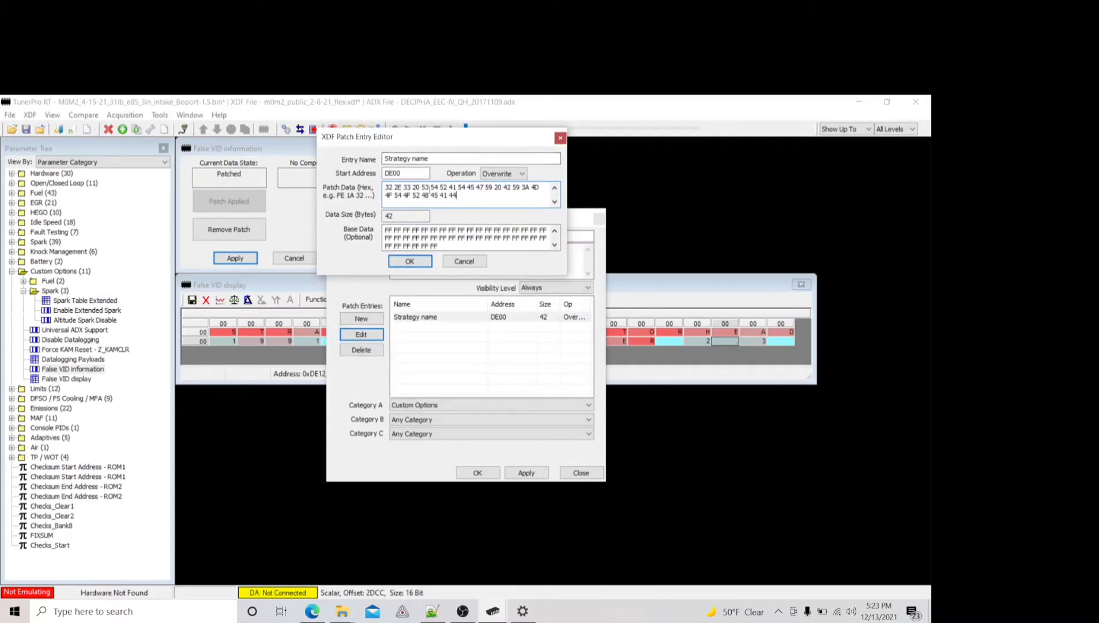
click(554, 187)
click(554, 201)
click(554, 188)
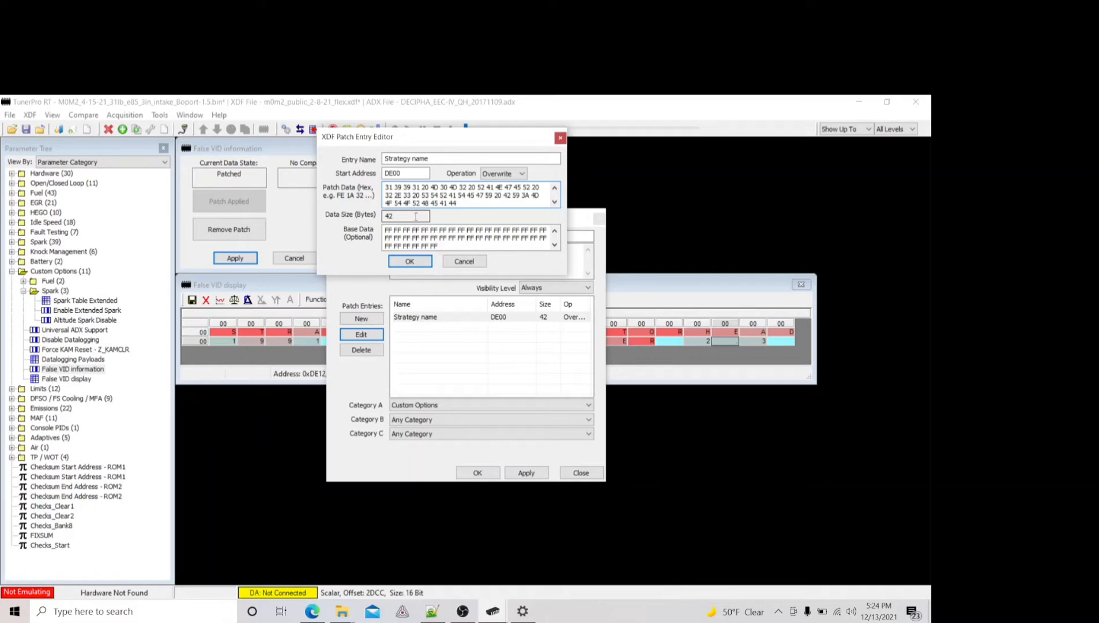
Examine the entry's base data, cancel the entry editor, and accept the False VID information parameter's XDF info
click(439, 247)
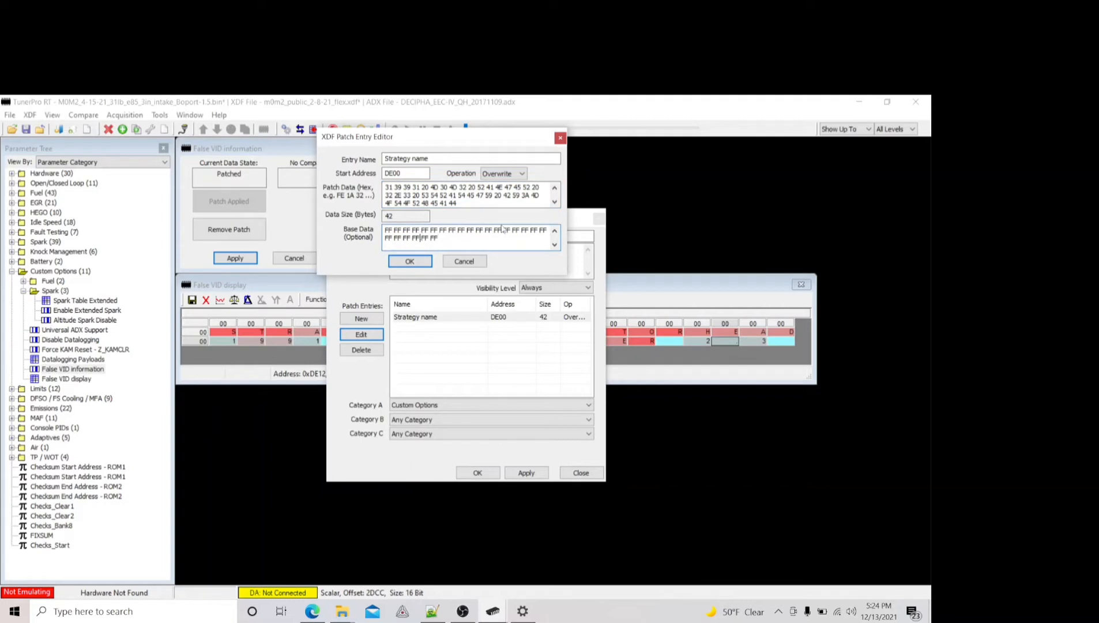
click(555, 231)
click(467, 248)
click(482, 265)
click(522, 473)
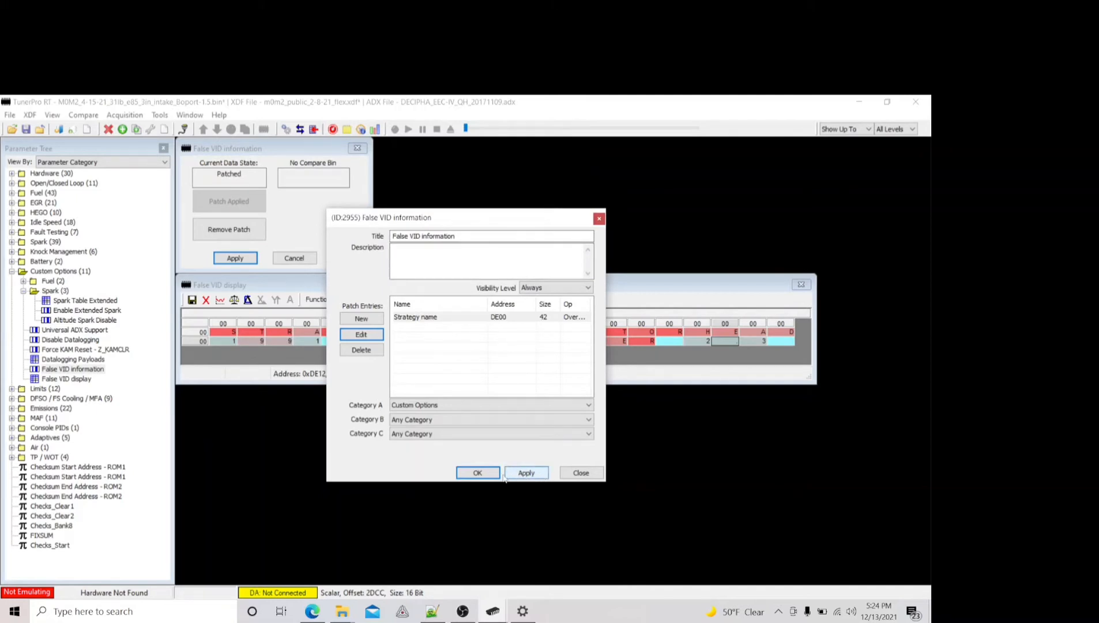
click(496, 473)
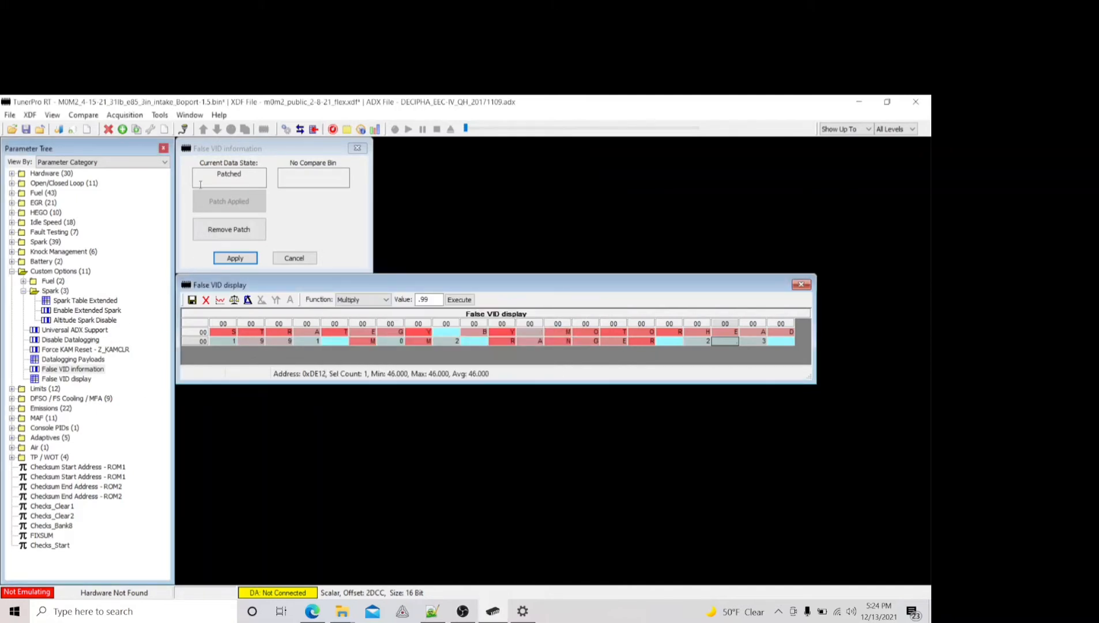
Review the Strategy name patch entry of False VID information again and close the parameter info without applying changes
click(210, 159)
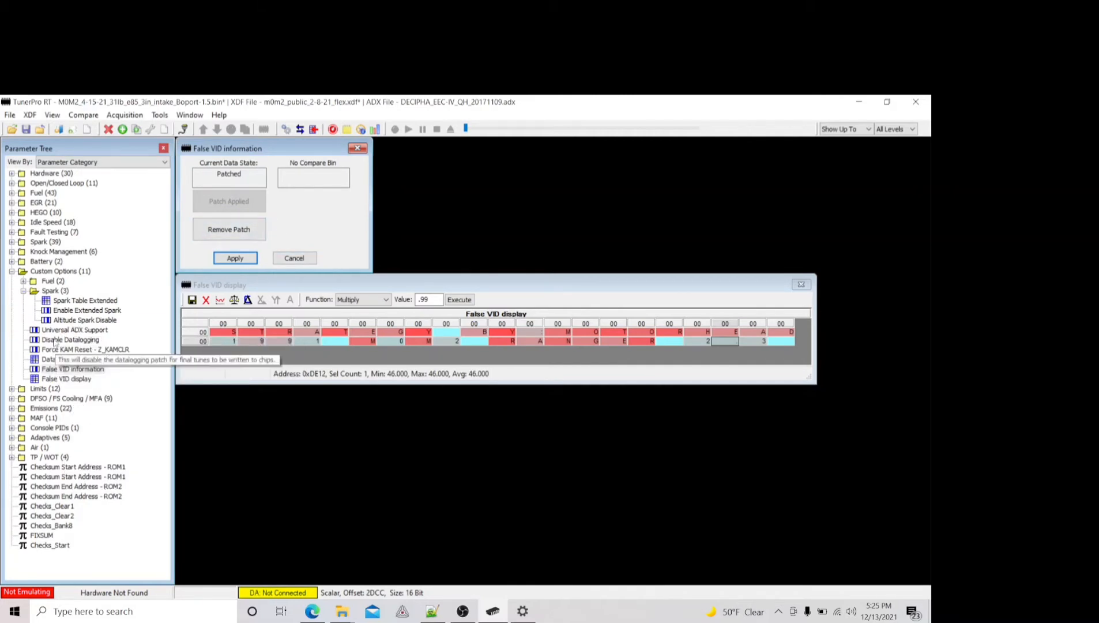
right_click(53, 371)
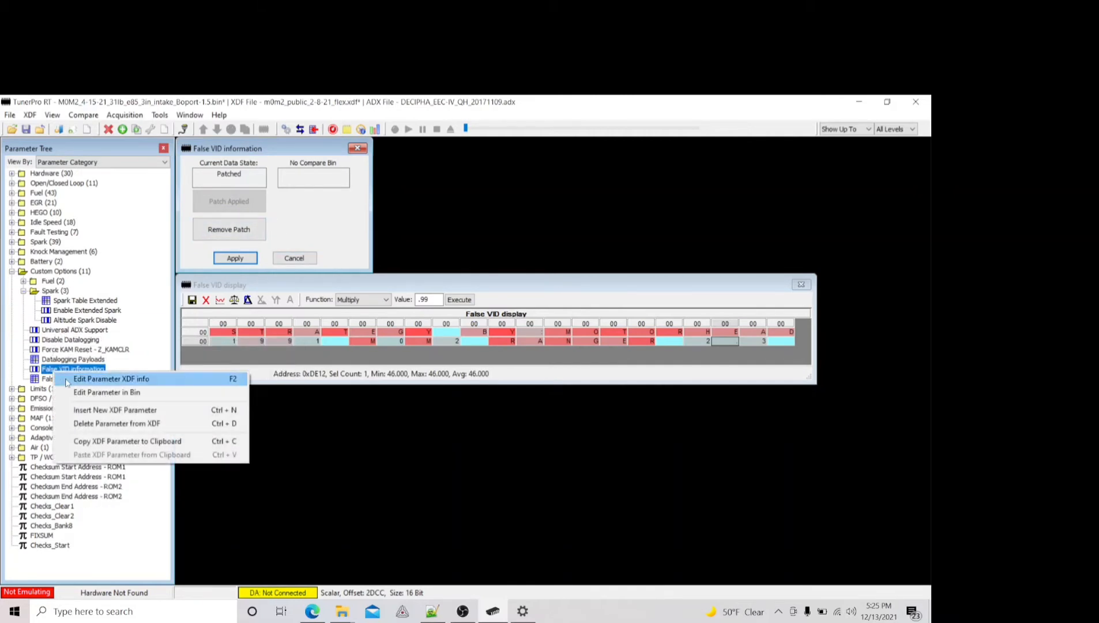
click(64, 379)
click(425, 318)
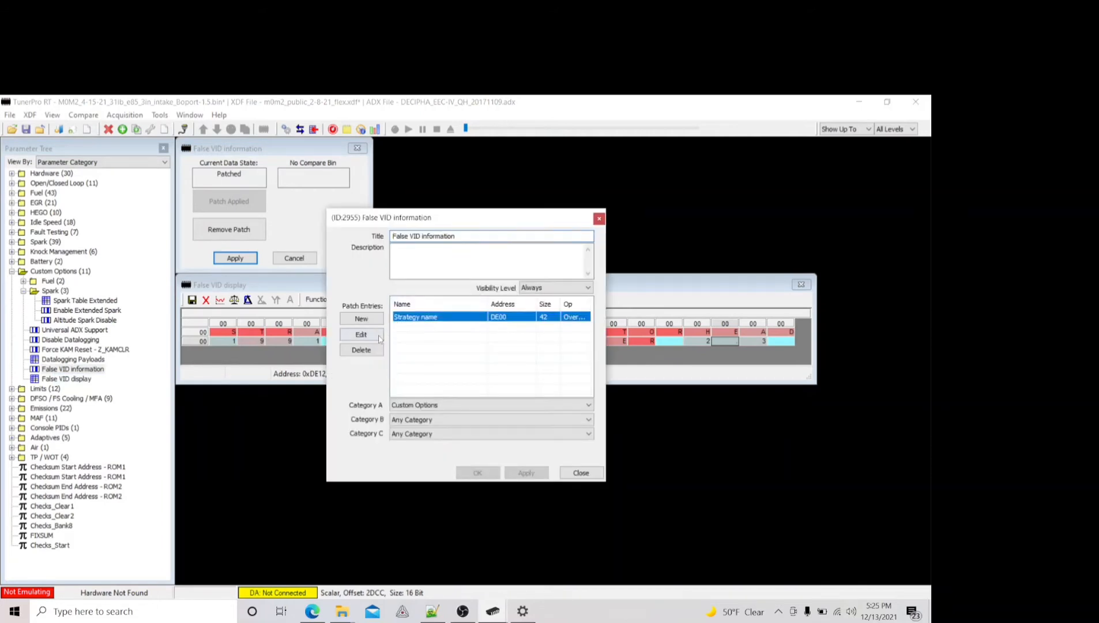
click(361, 334)
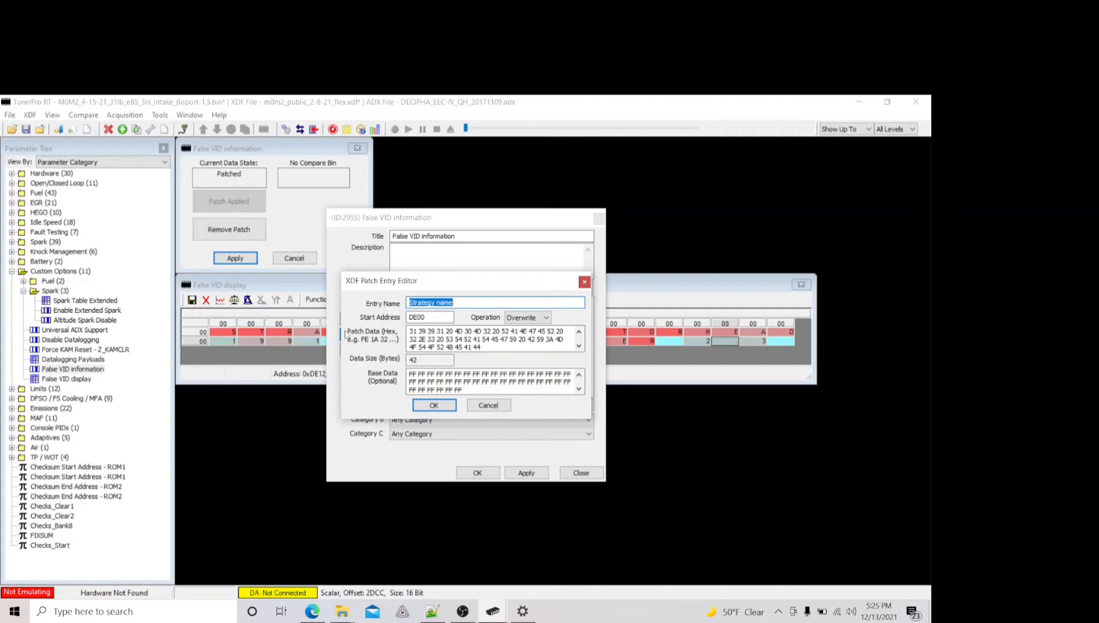
click(488, 405)
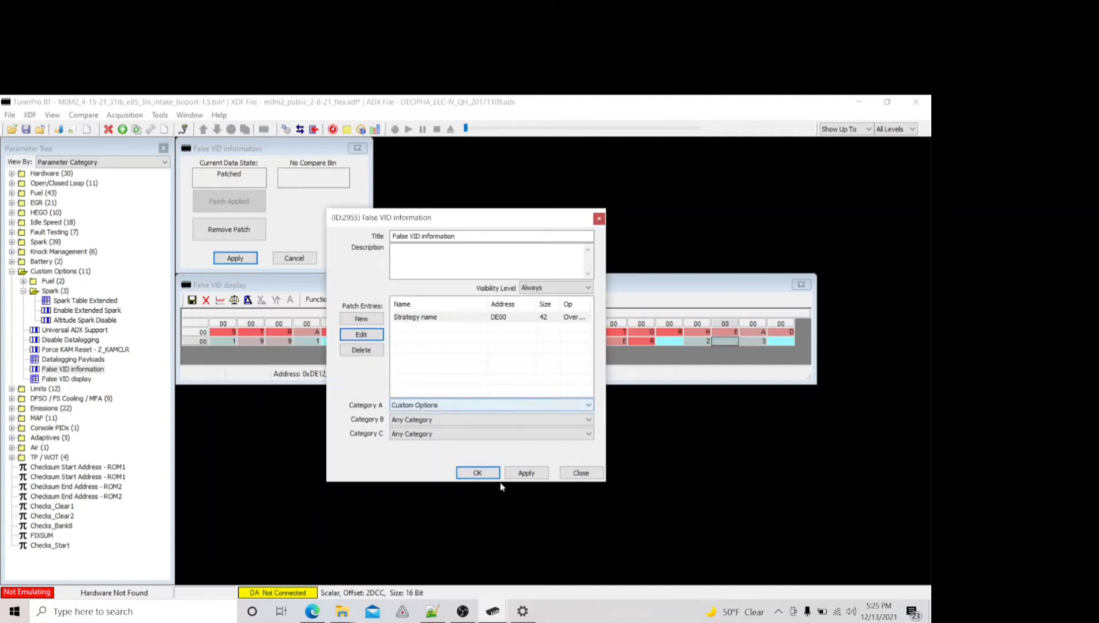
click(581, 473)
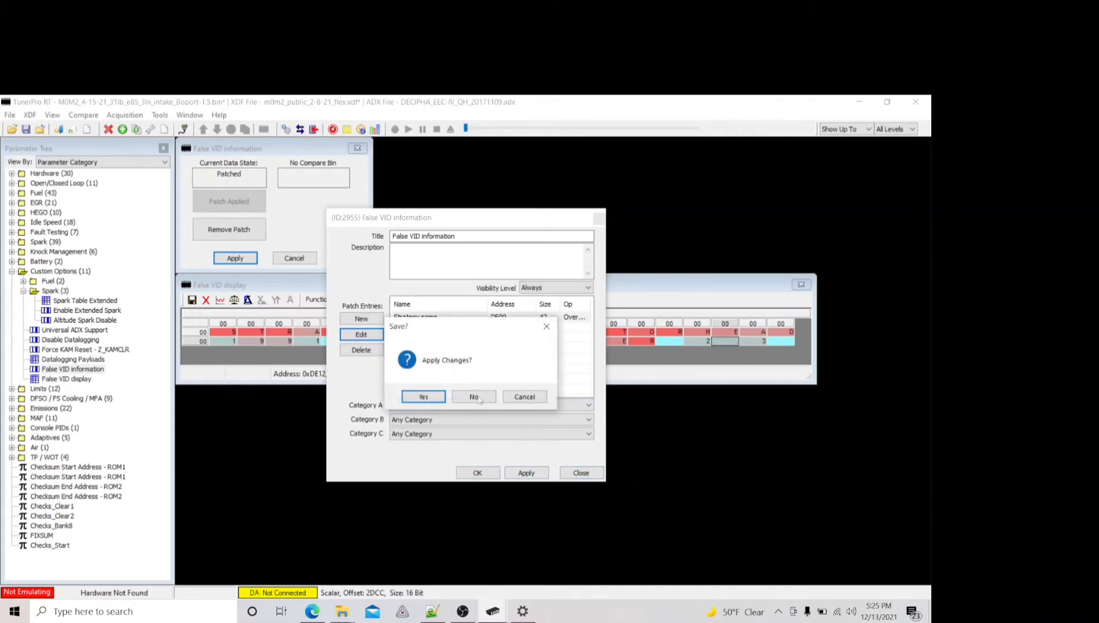
click(477, 398)
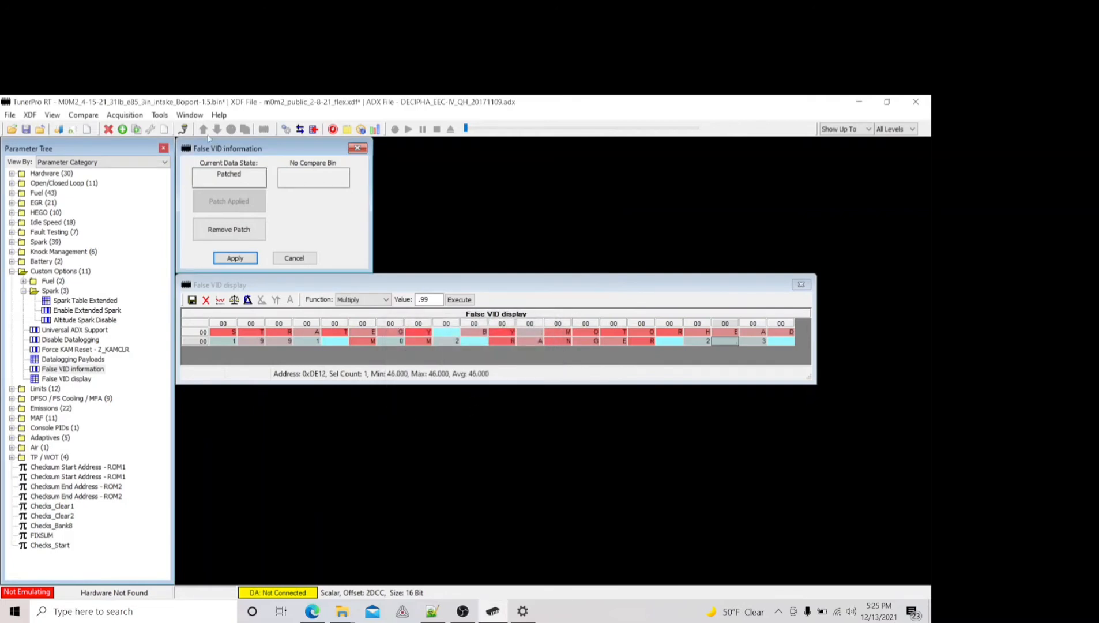
Open the bin in the hex editor and locate the strategy name text
click(159, 115)
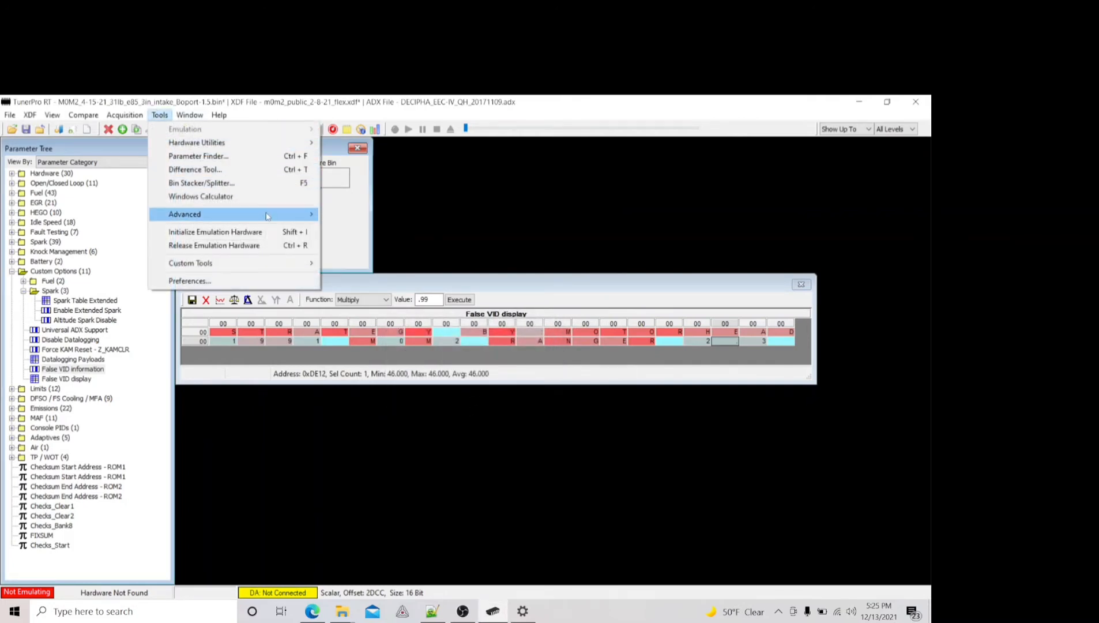
mouse_move(266, 214)
click(352, 238)
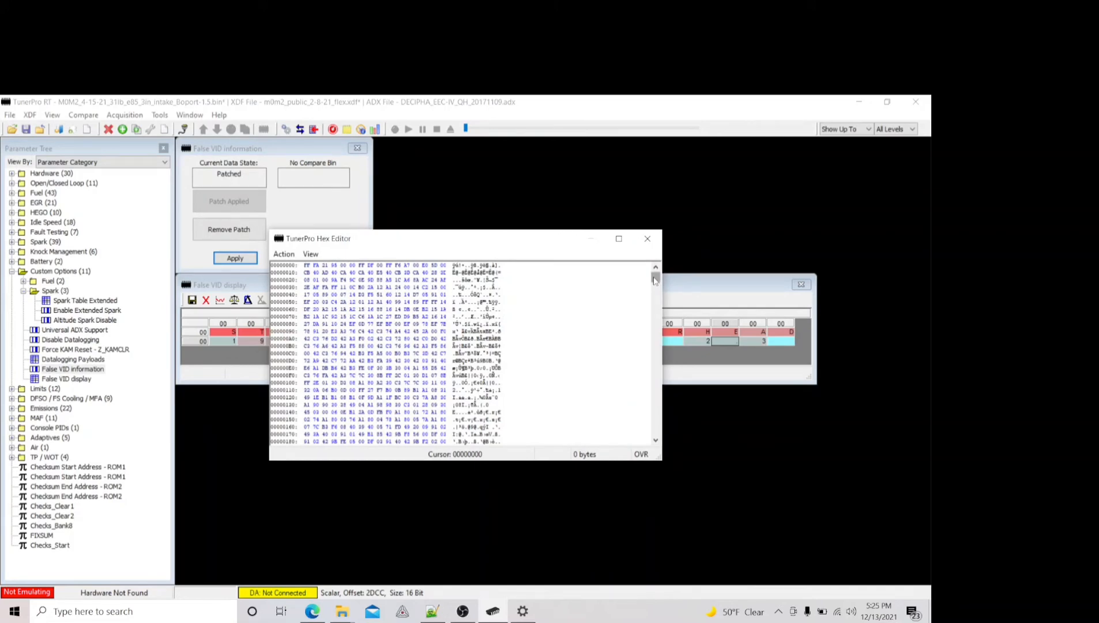
drag(655, 281, 658, 411)
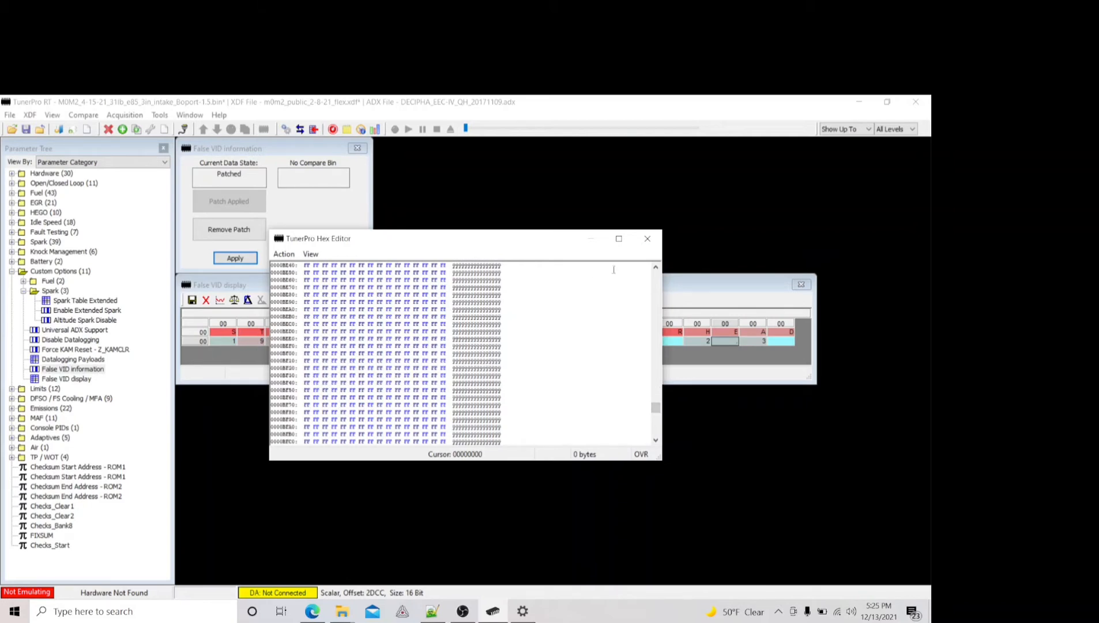
click(652, 294)
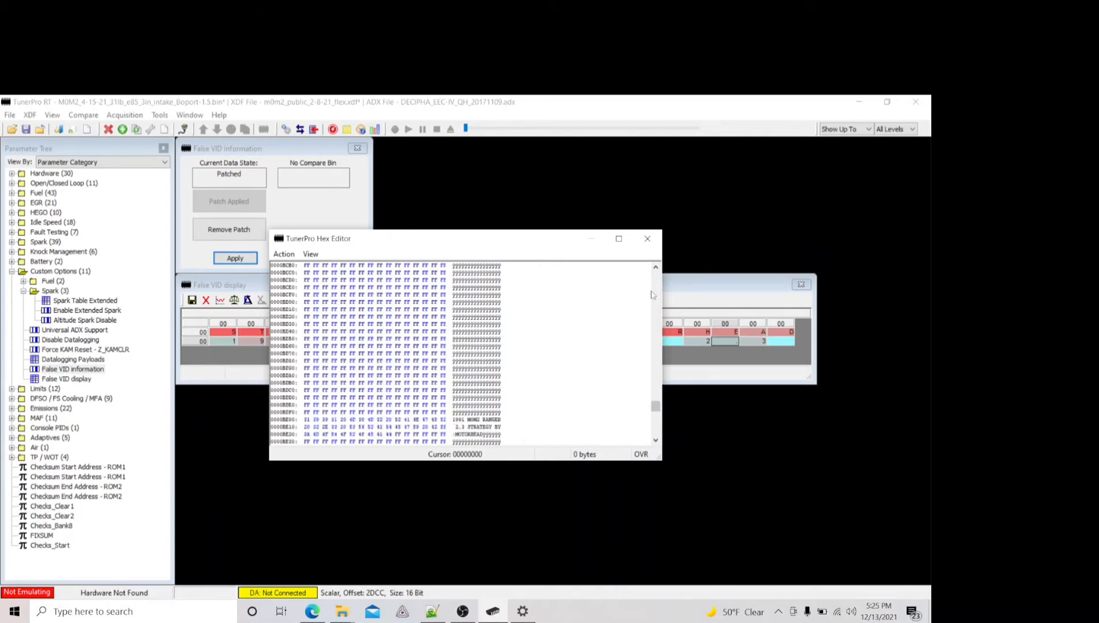
click(652, 295)
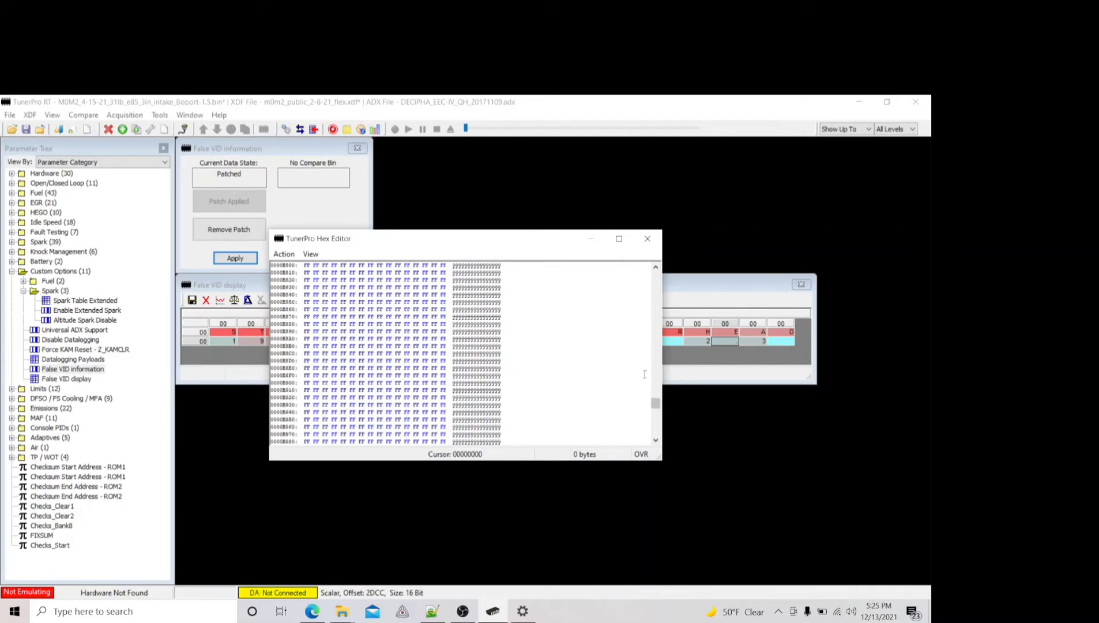
click(657, 432)
click(658, 432)
click(657, 432)
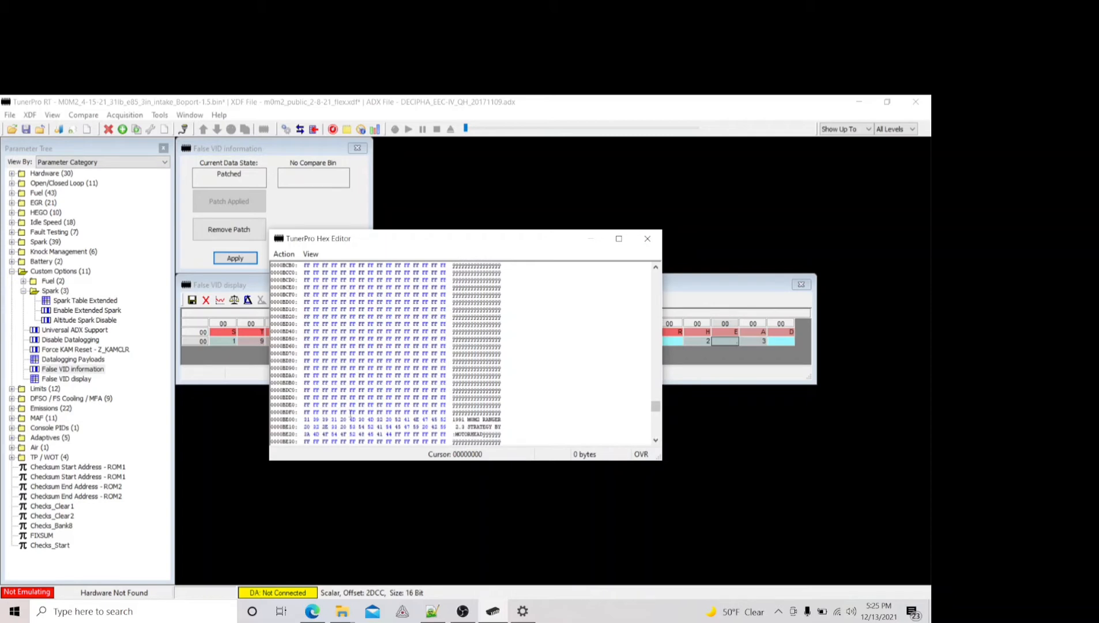
Place the cursor on the first strategy name byte at 0000BE00 and examine the surrounding bytes
click(299, 420)
click(655, 440)
click(656, 440)
click(655, 440)
click(656, 440)
click(655, 440)
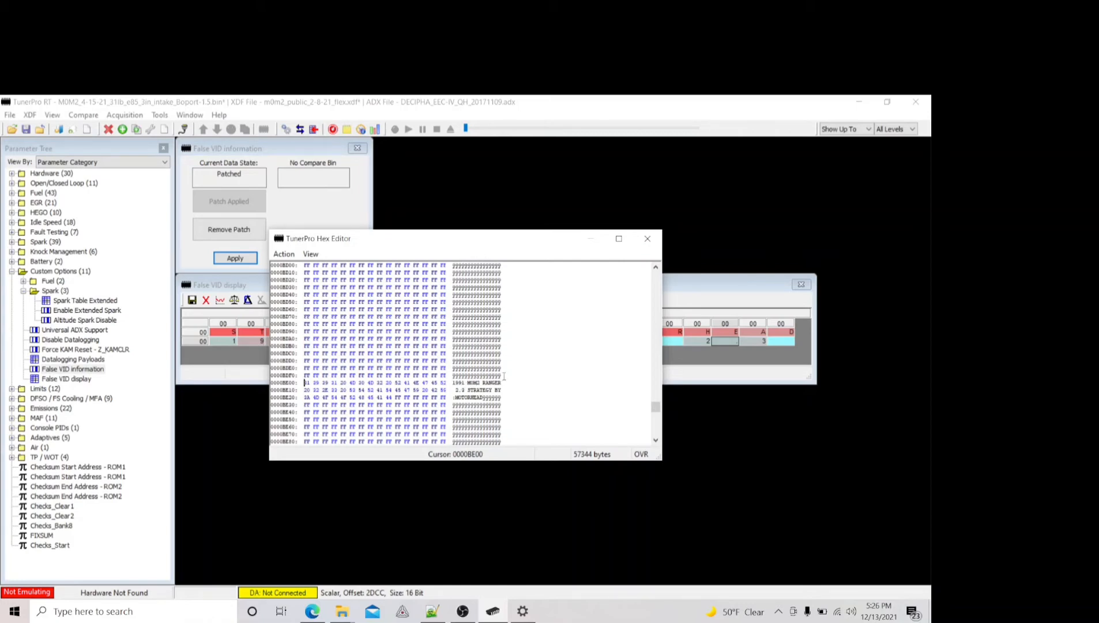
Reposition the floating hex editor between the False VID windows, keeping the strategy name bytes in view
drag(439, 238, 341, 94)
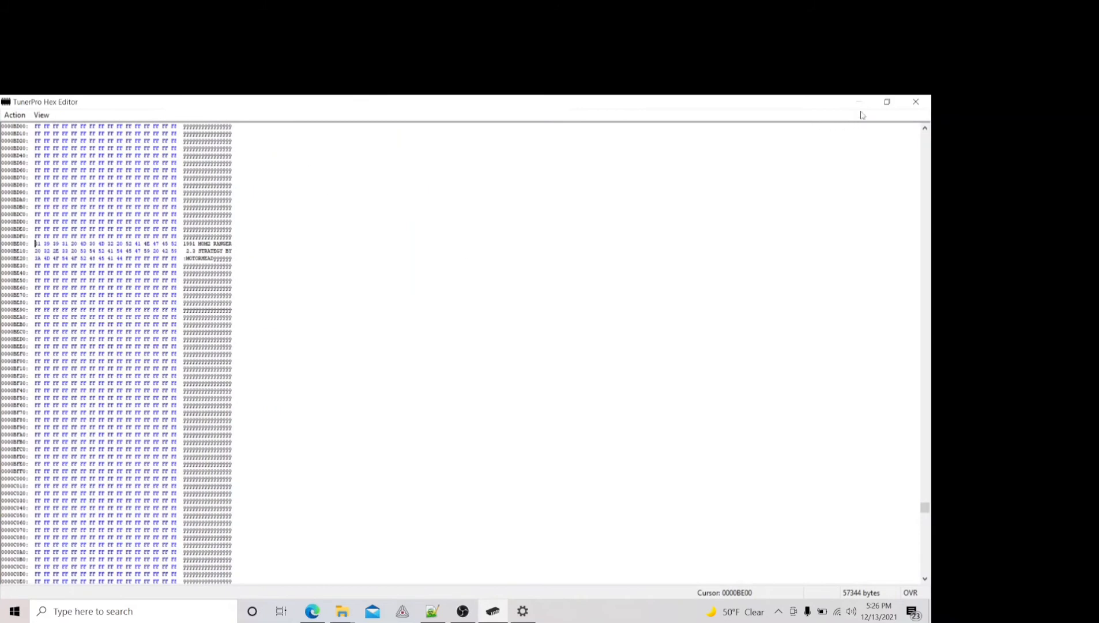
click(887, 102)
drag(549, 232, 448, 373)
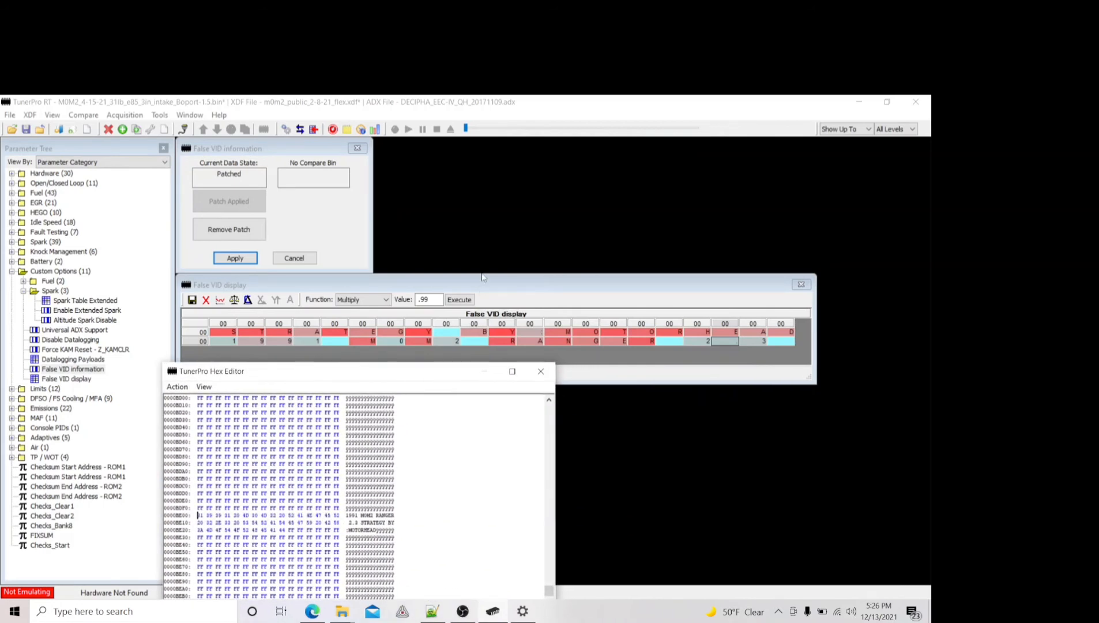
drag(442, 374, 480, 217)
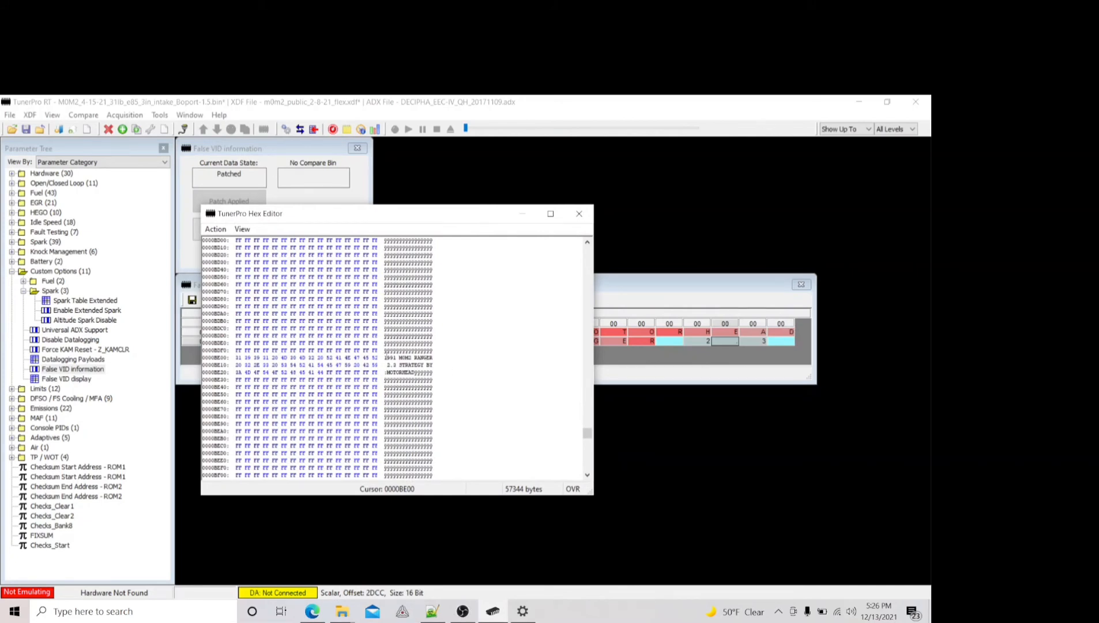
drag(396, 216, 457, 173)
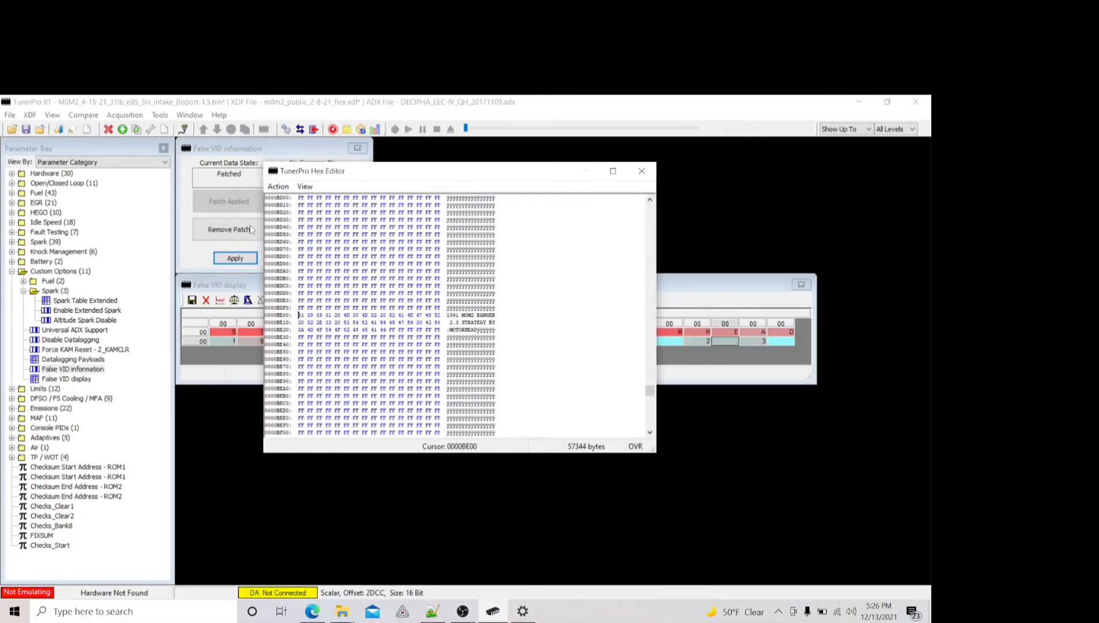
Select the strategy name bytes from 0000BE00 to 0000BE2A, and close the hex editor and the False VID information patch without changes
click(309, 315)
drag(300, 315, 356, 325)
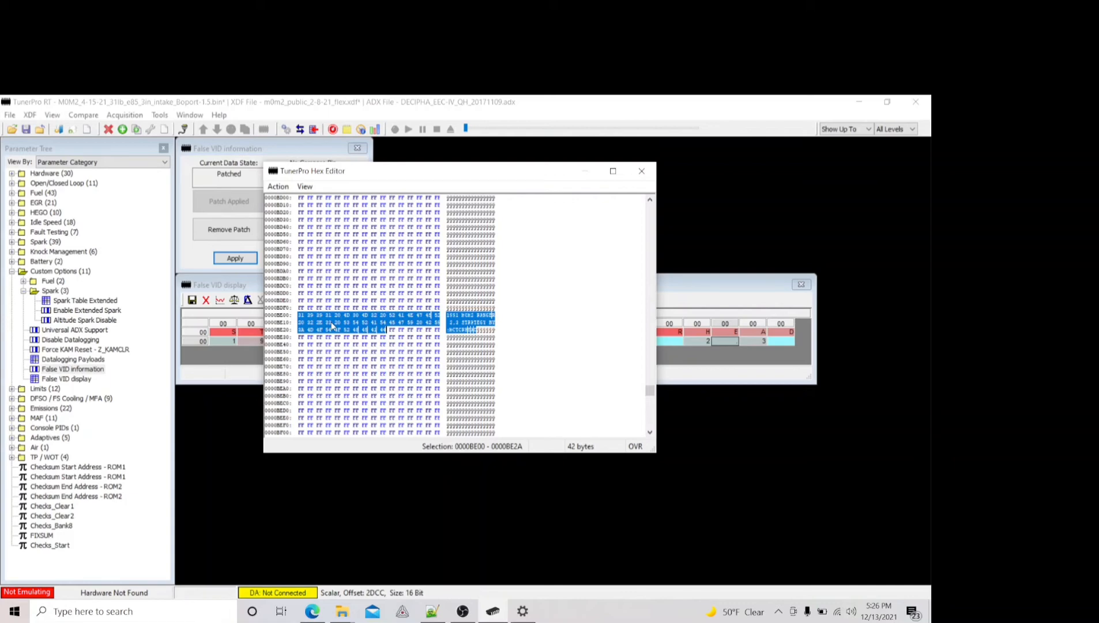
click(653, 167)
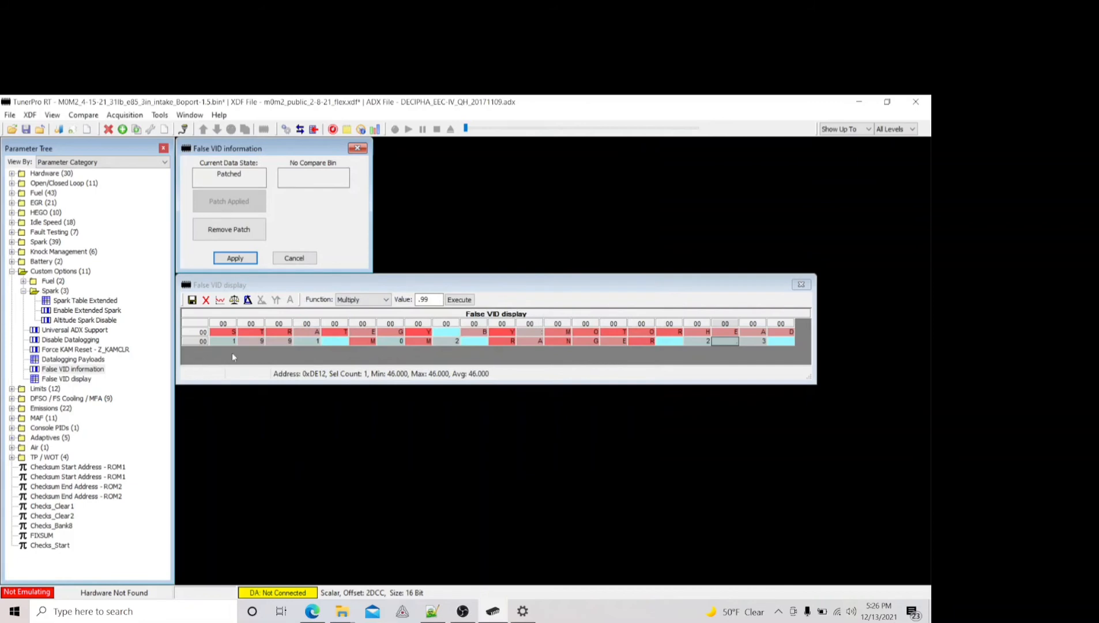
click(307, 261)
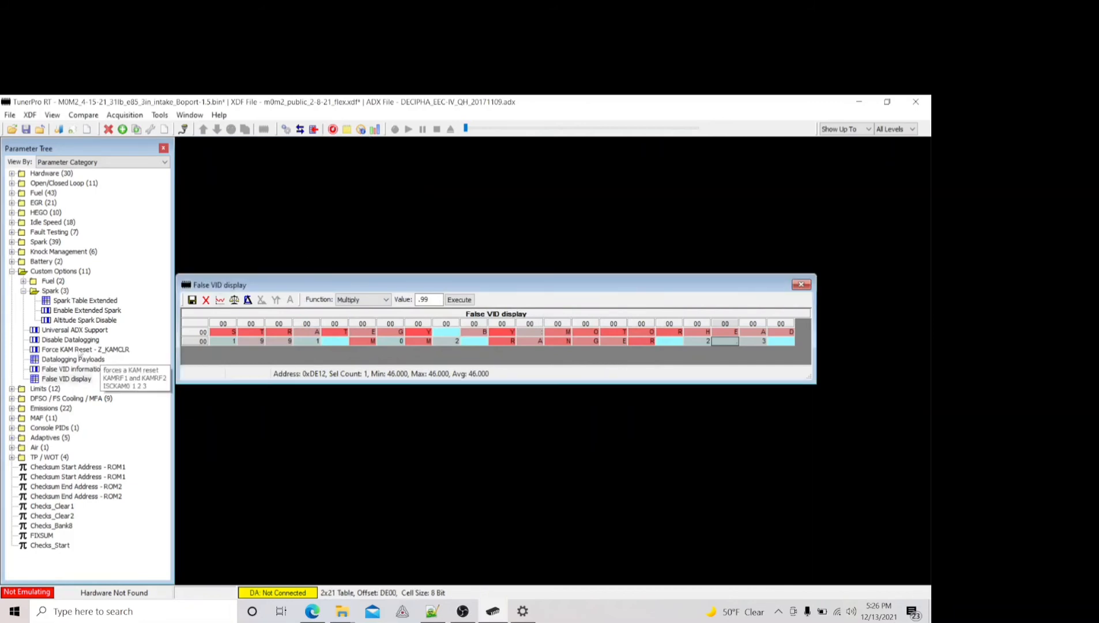
Review the three patch entries in the XDF info of Universal ADX Support and close it without changes
right_click(58, 330)
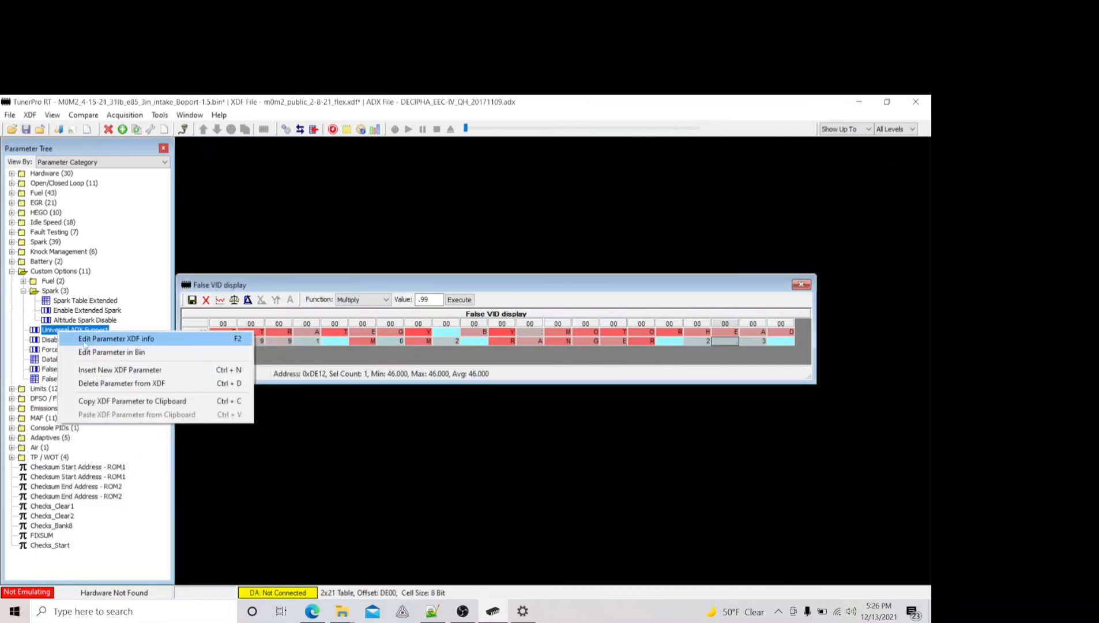
click(85, 343)
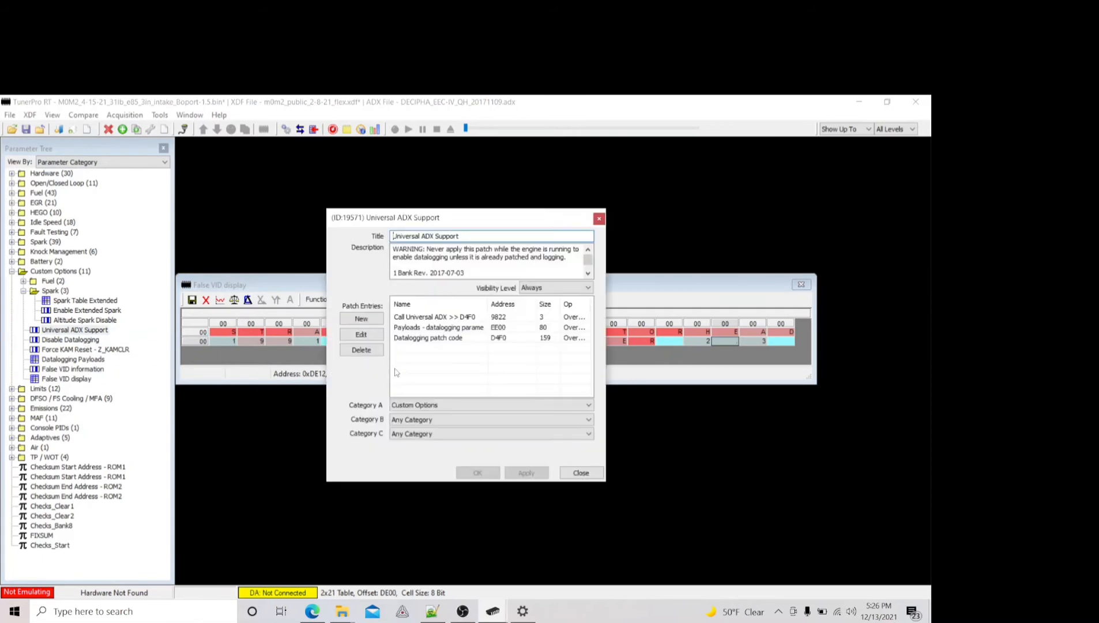
click(421, 317)
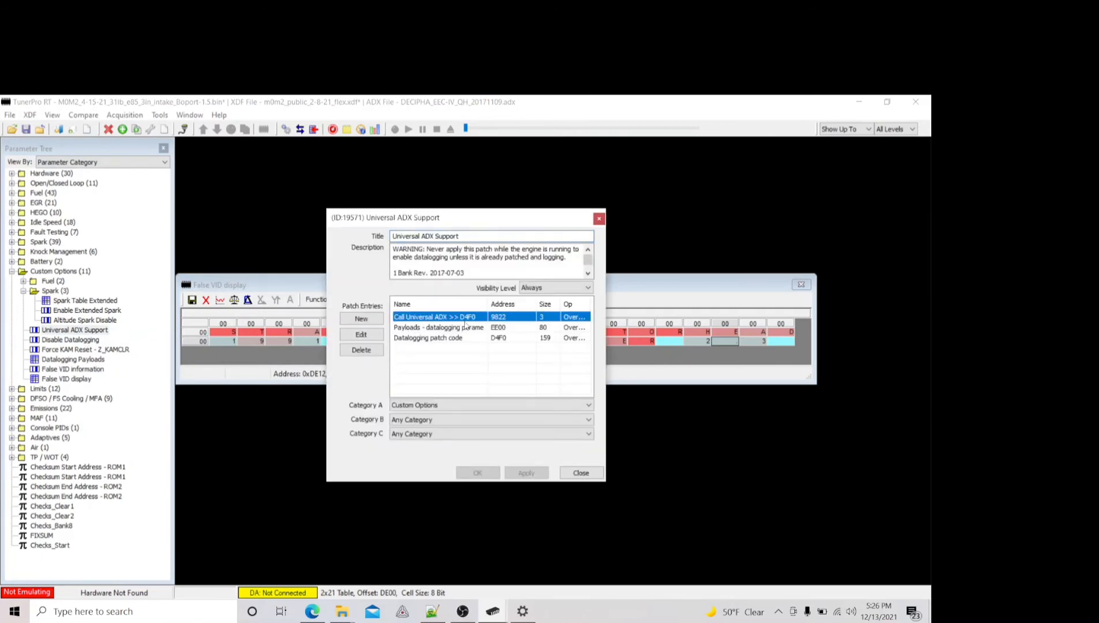
click(465, 327)
click(457, 337)
click(447, 317)
click(456, 339)
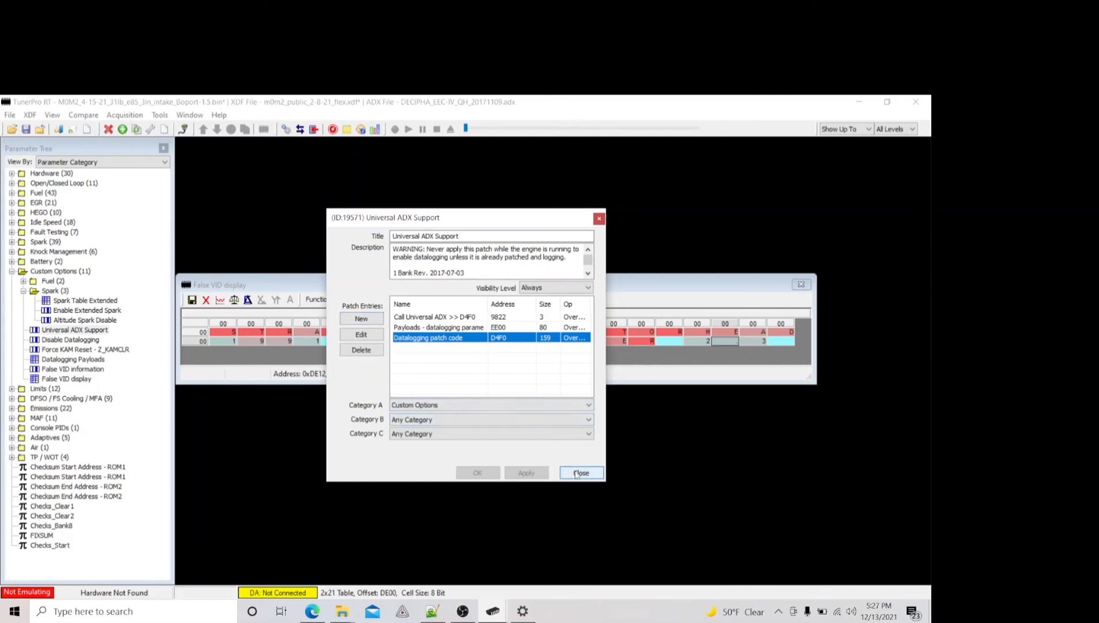
click(575, 473)
Examine the Switch alt to sea patch entry in the XDF info of Altitude Spark Disable and close it without changes
click(80, 321)
right_click(80, 321)
click(107, 325)
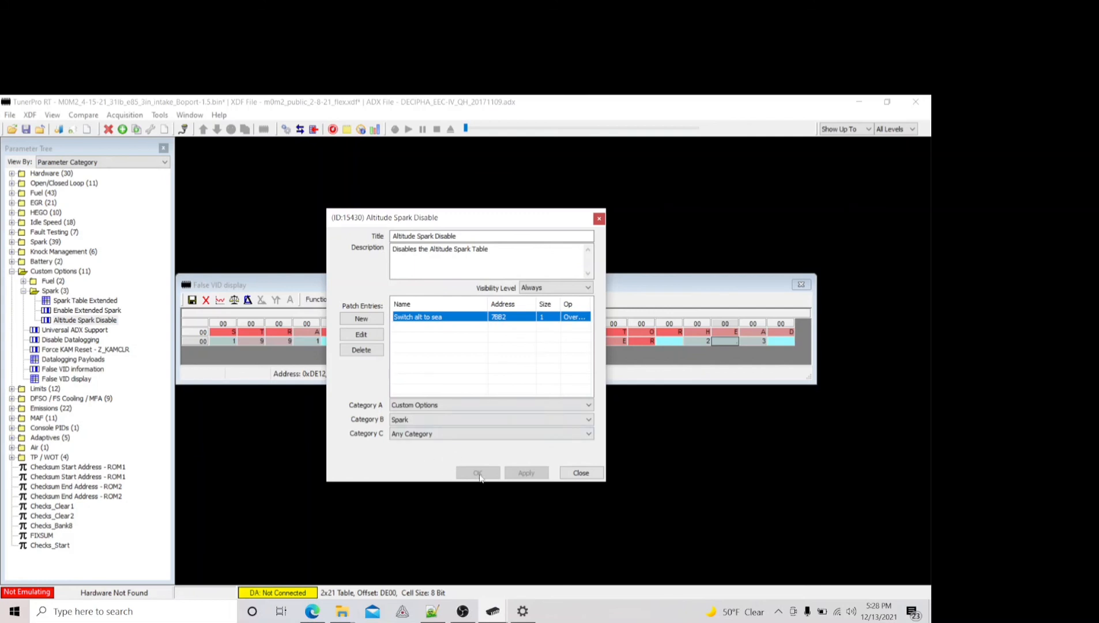
click(580, 473)
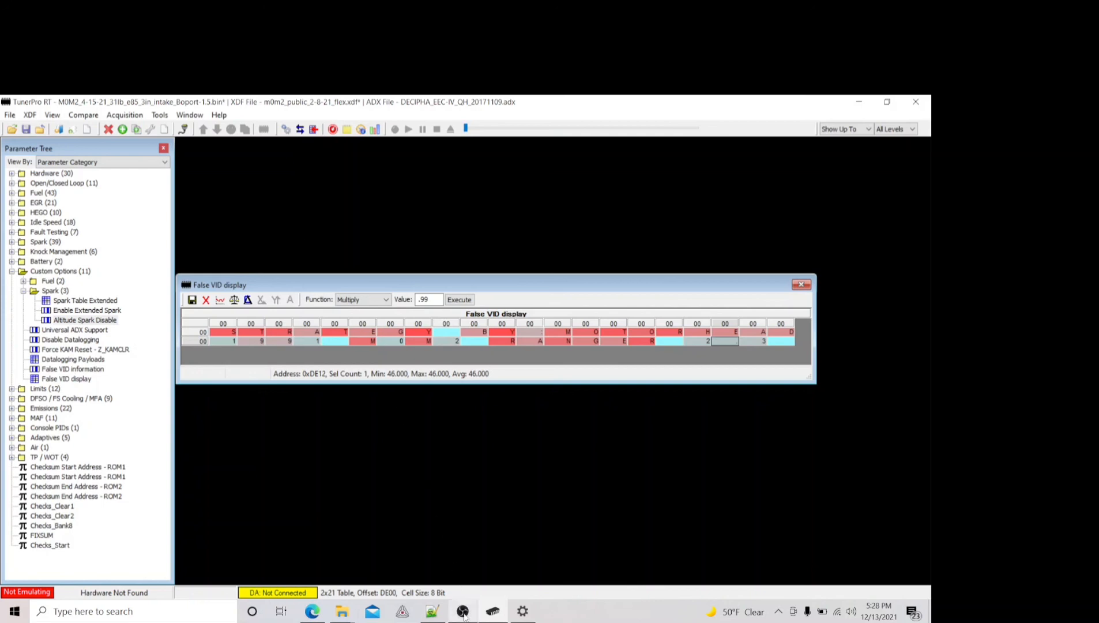
mouse_move(464, 616)
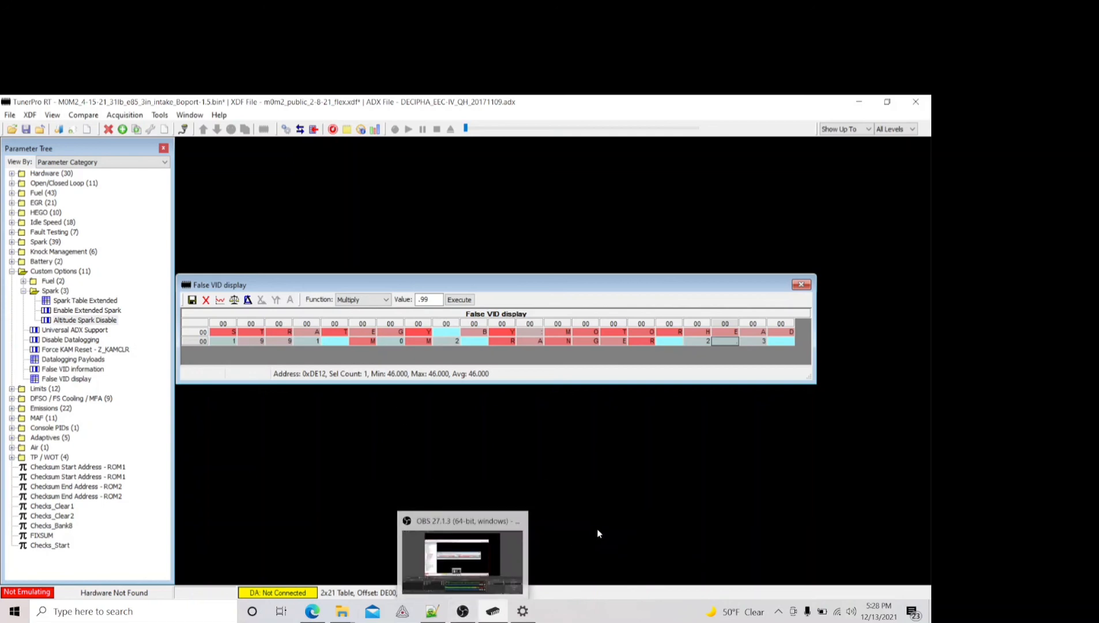